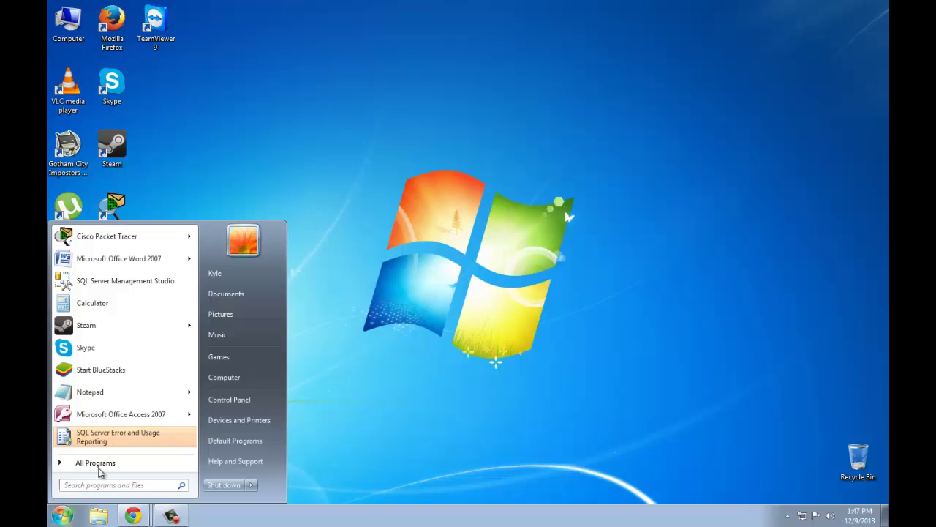
Launch SQL Server Management Studio from the Microsoft SQL Server 2008 R2 program group.
click(99, 463)
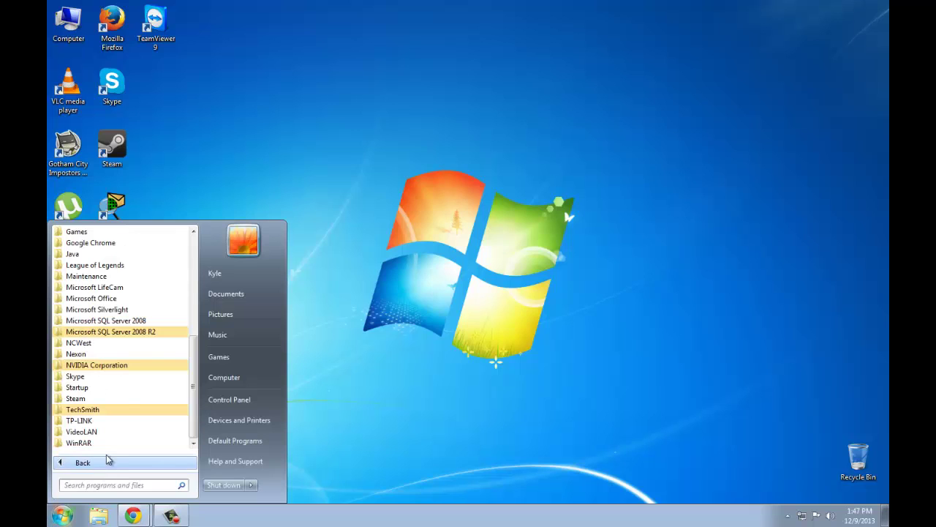
click(119, 333)
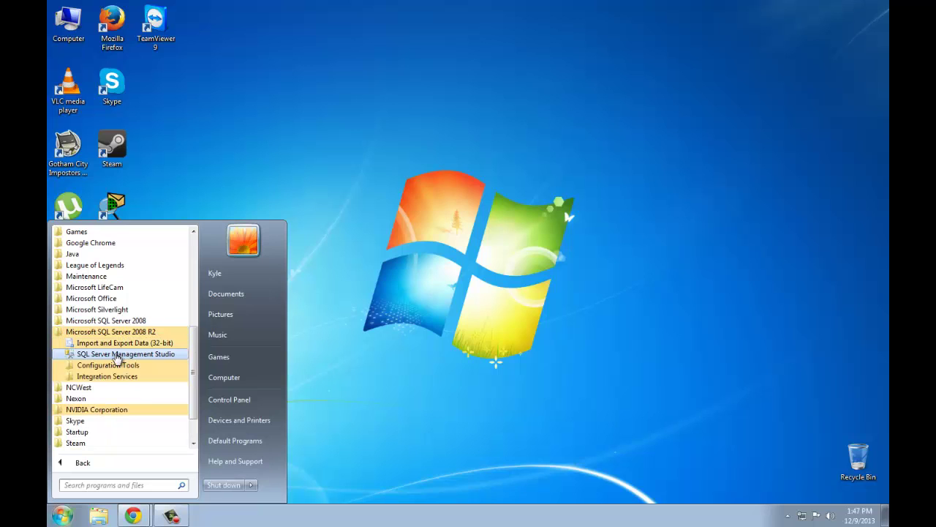
click(117, 354)
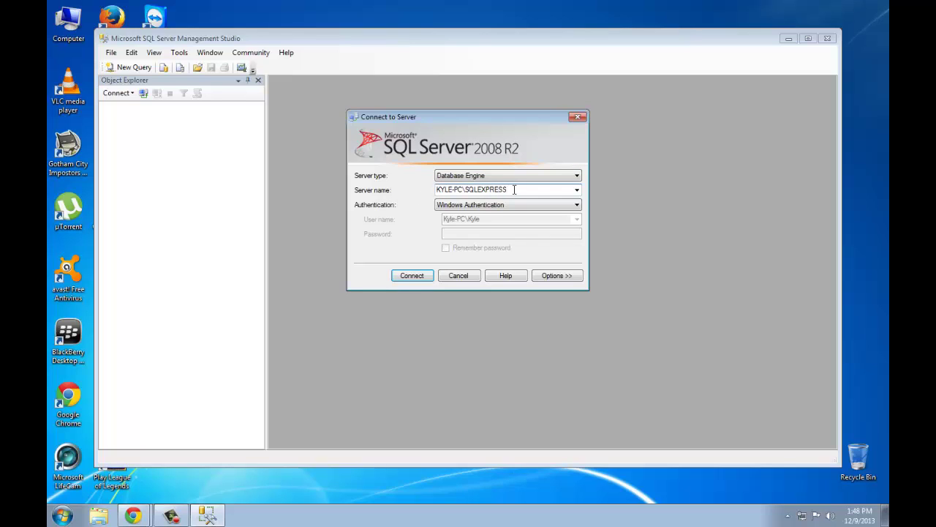
Copy the SQLEXPRESS server name and connect to the Database Engine with Windows Authentication.
drag(513, 190, 431, 189)
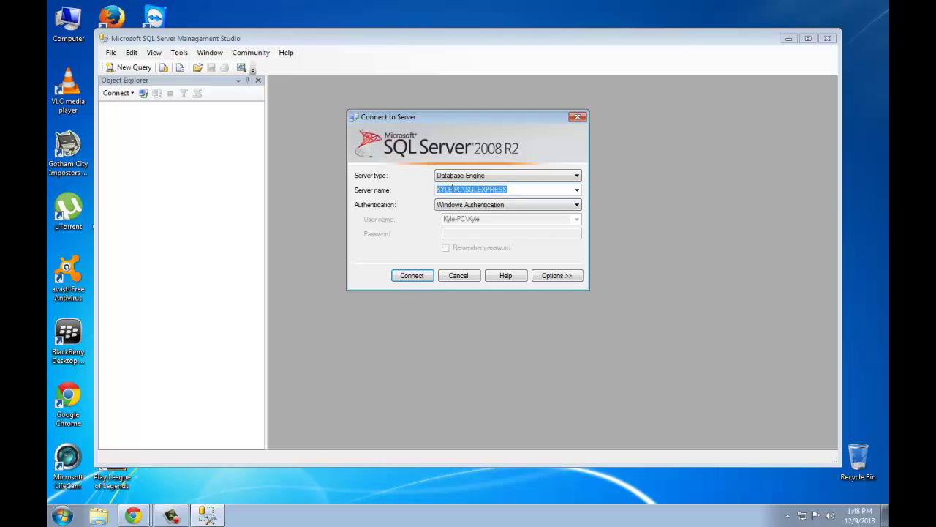
right_click(460, 189)
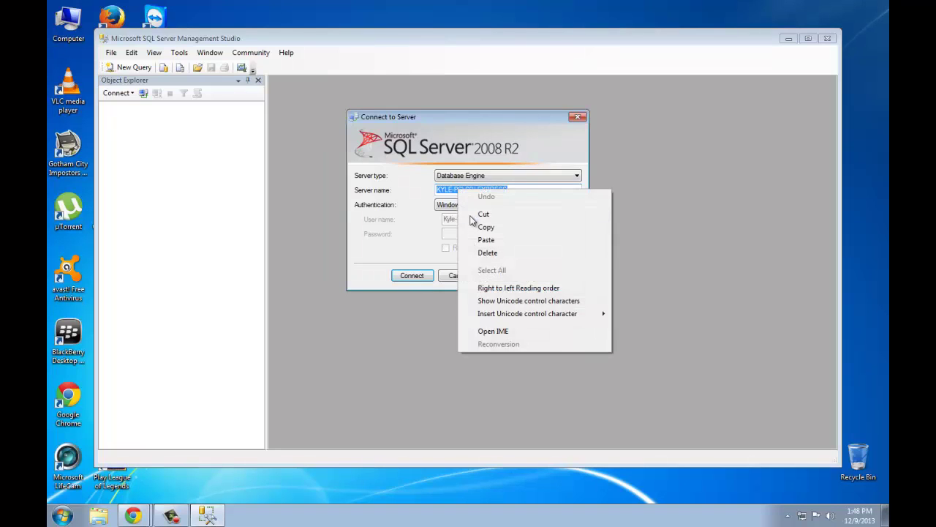
click(477, 228)
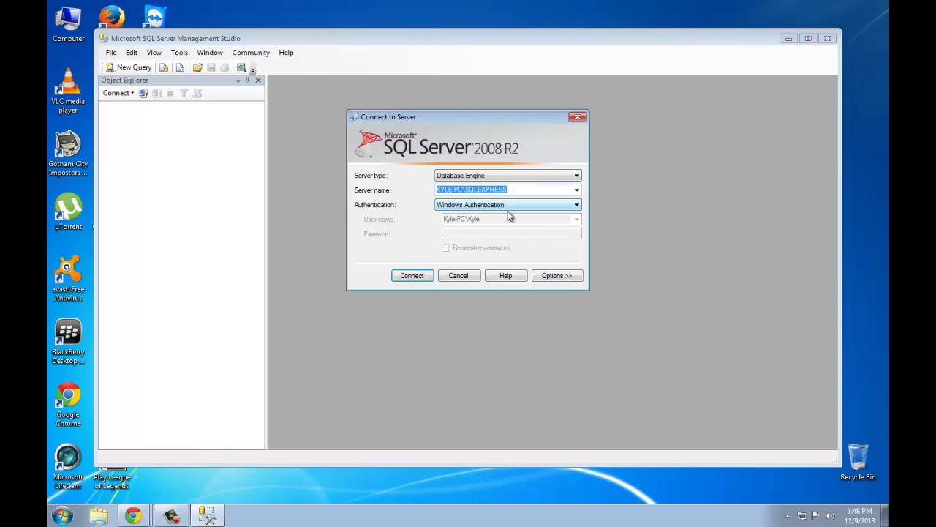
click(409, 277)
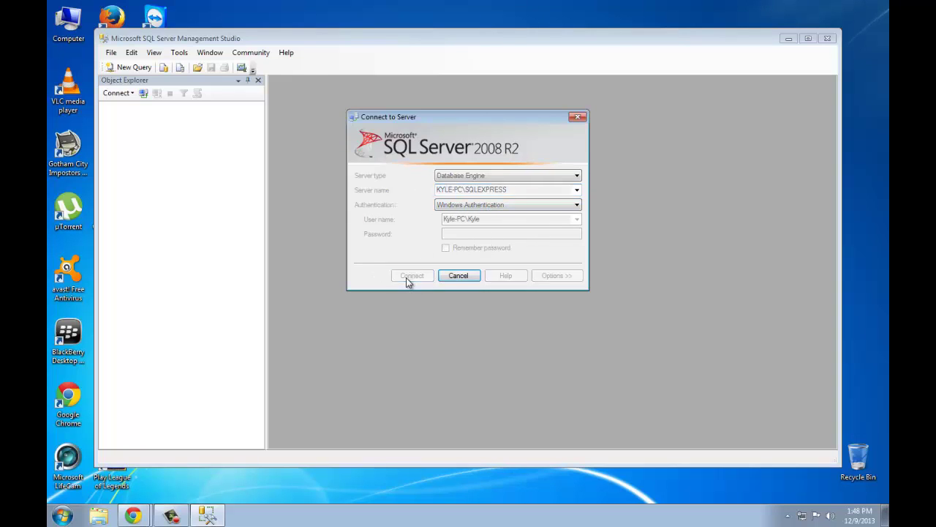
Create a new database on the SQLEXPRESS server, named with the owner's first name followed by _DB.
click(183, 119)
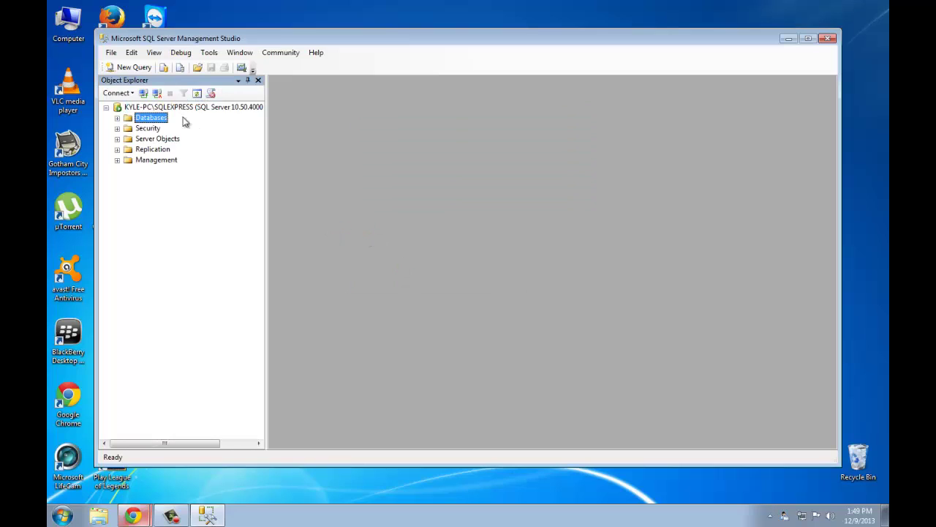
click(118, 119)
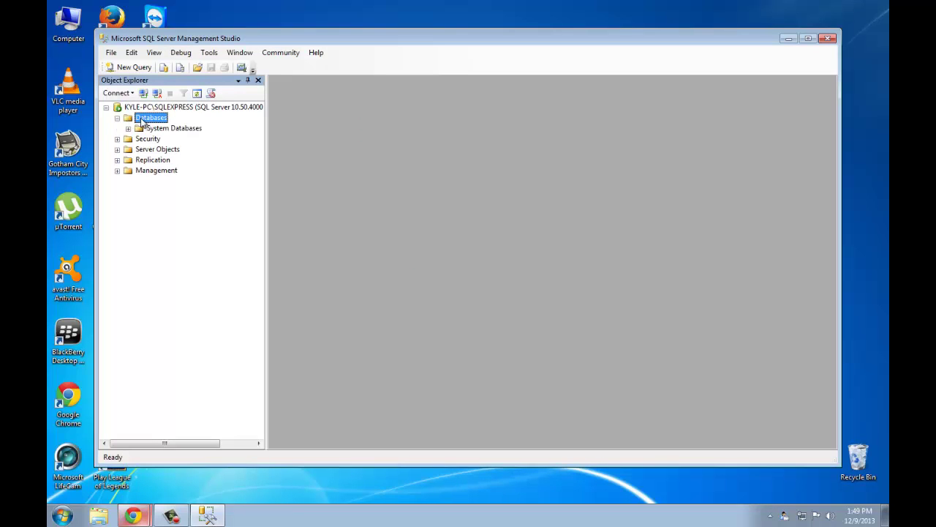
right_click(143, 121)
click(150, 125)
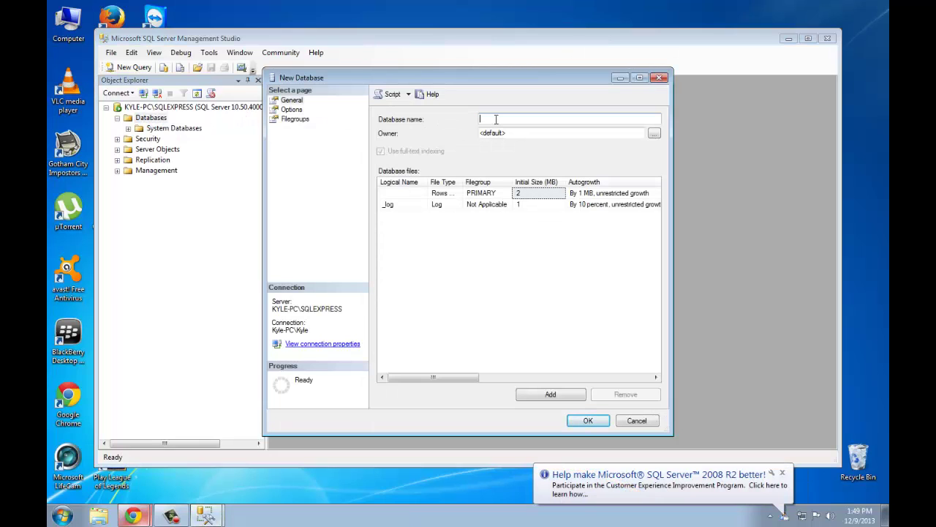
text(Kyle_)
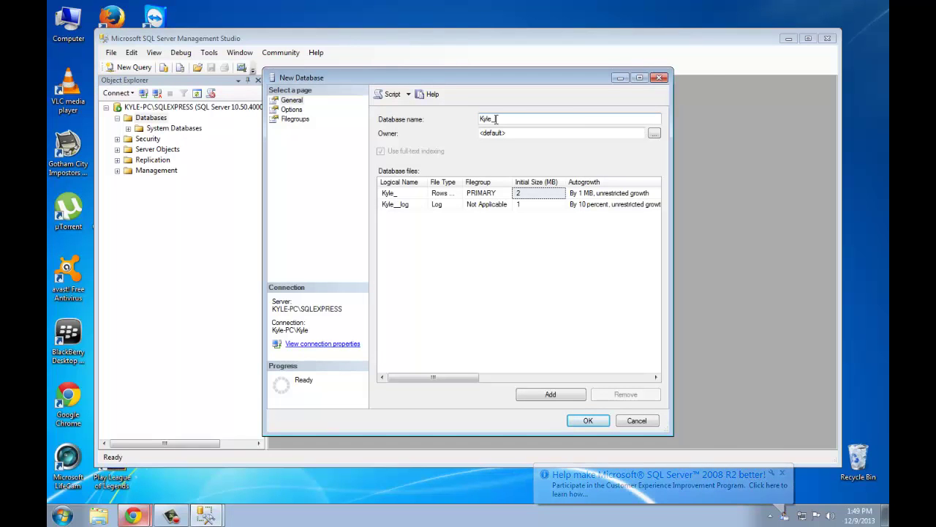
text(DB)
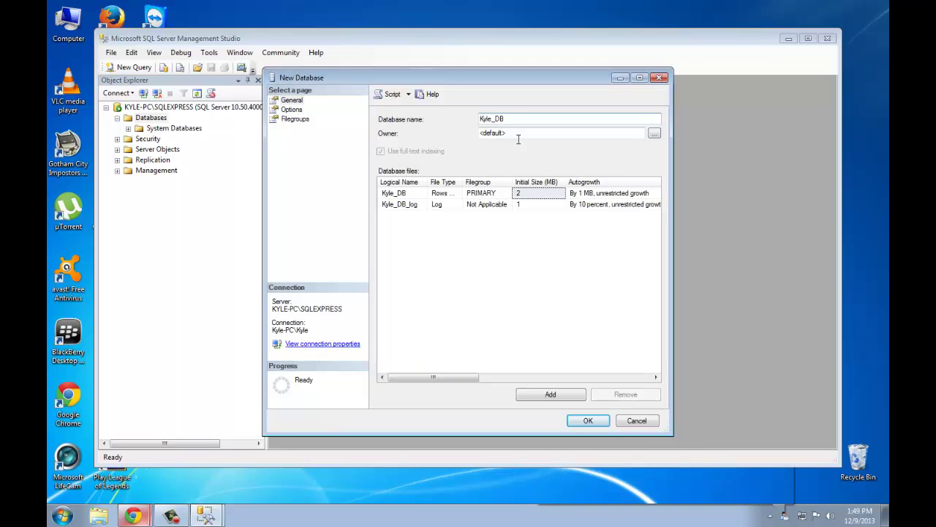
click(588, 420)
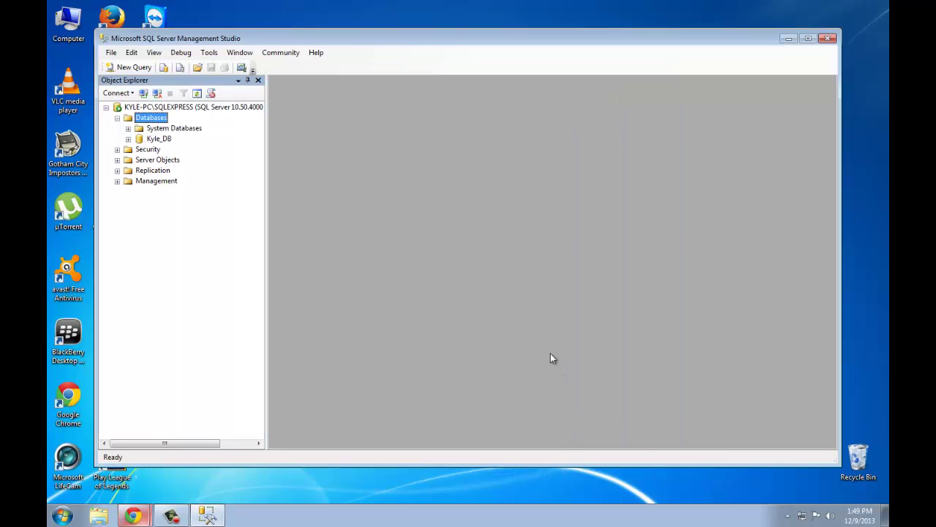
Start designing a new table in the newly created _DB database.
click(128, 139)
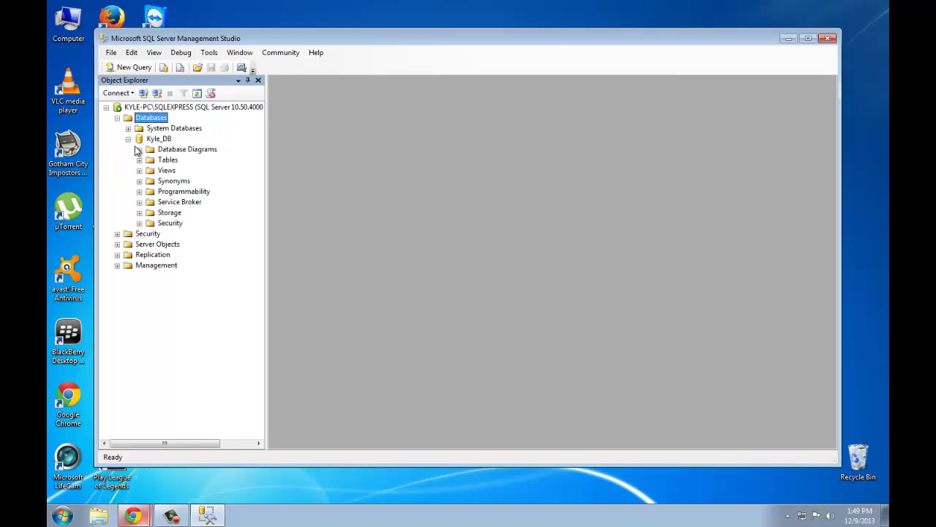
click(155, 161)
right_click(172, 159)
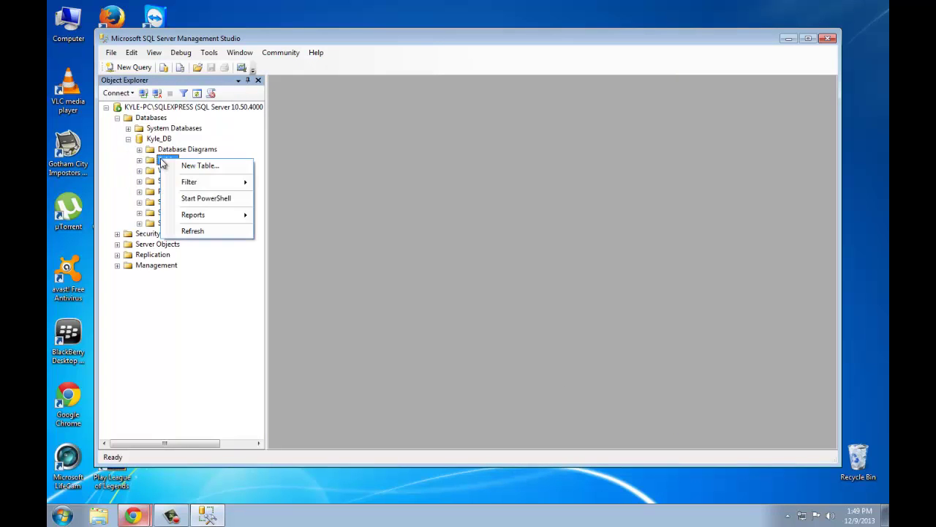
click(174, 167)
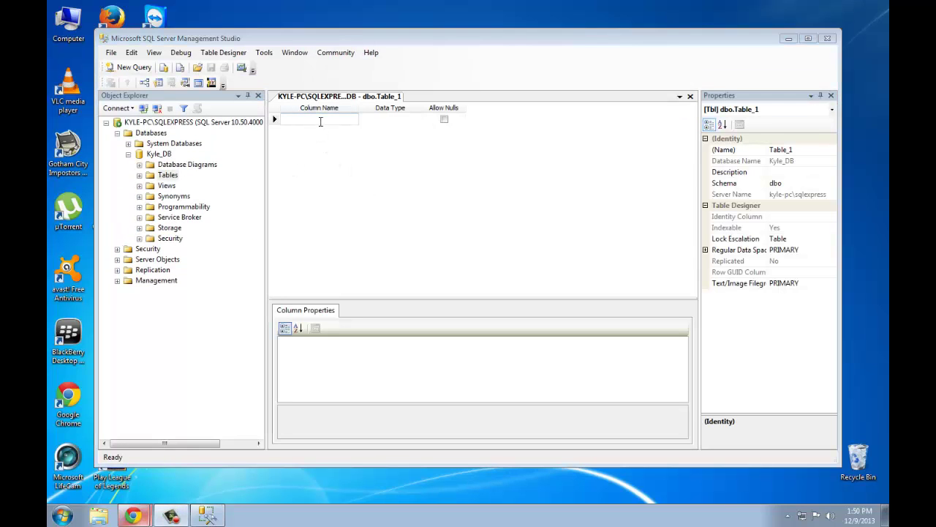
Add a first column named Fname with data type varchar(50) to the new table.
click(320, 122)
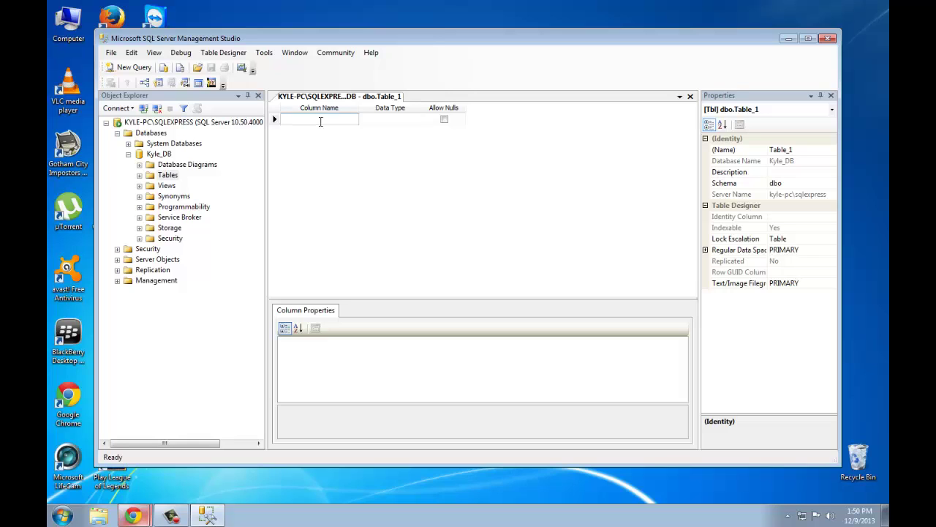
text(Fname)
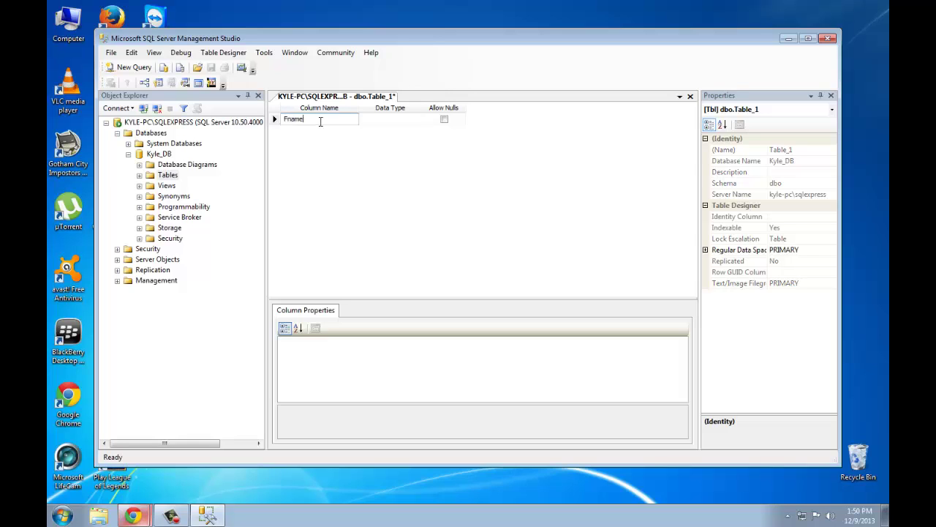
click(398, 119)
click(417, 119)
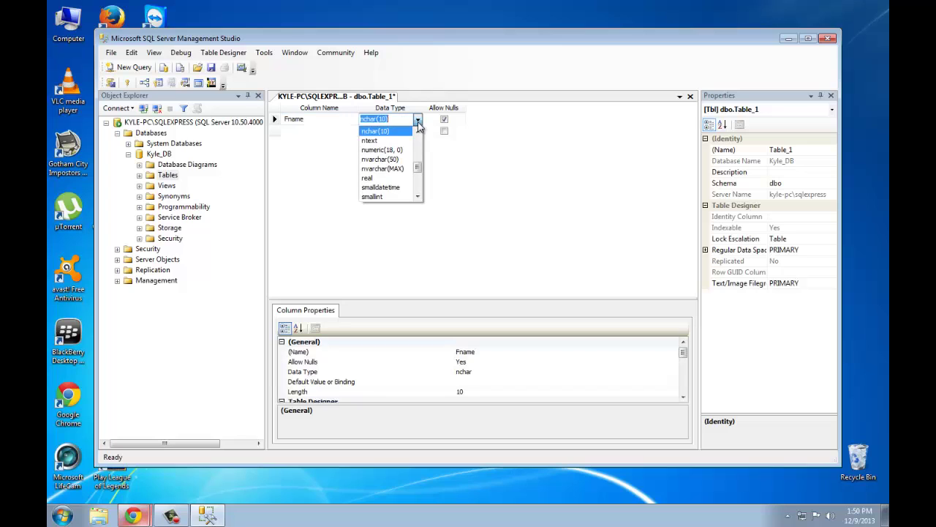
drag(417, 168, 417, 187)
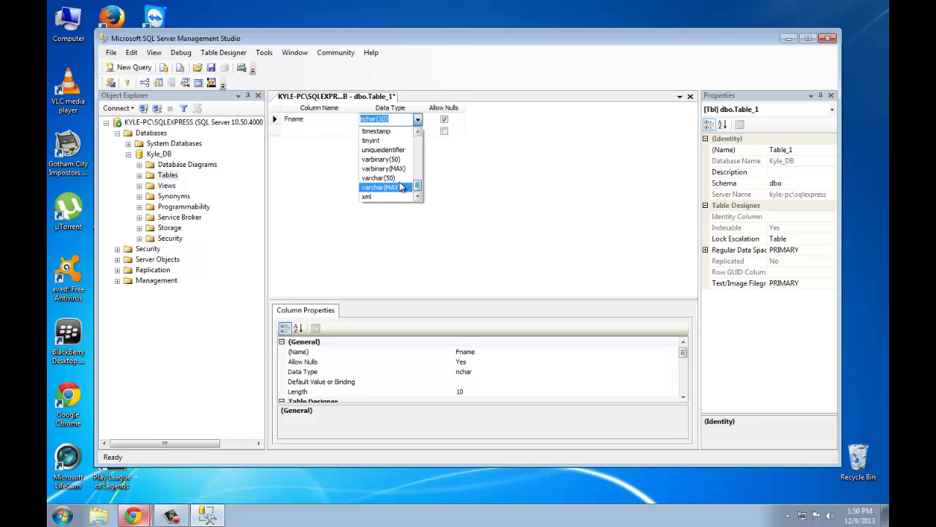
click(399, 177)
Add a second column named Lname with data type varchar(50).
click(321, 131)
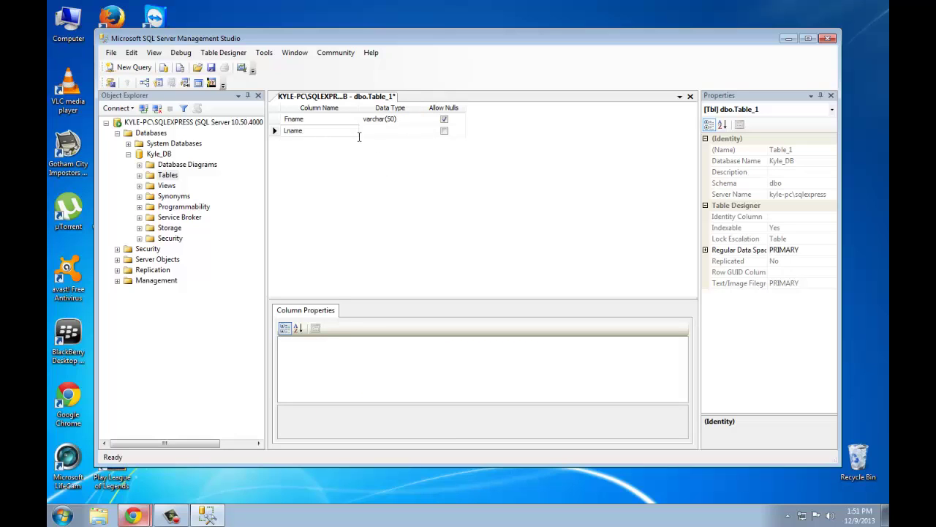
key(Tab)
click(417, 130)
scroll(418, 187, down, 1)
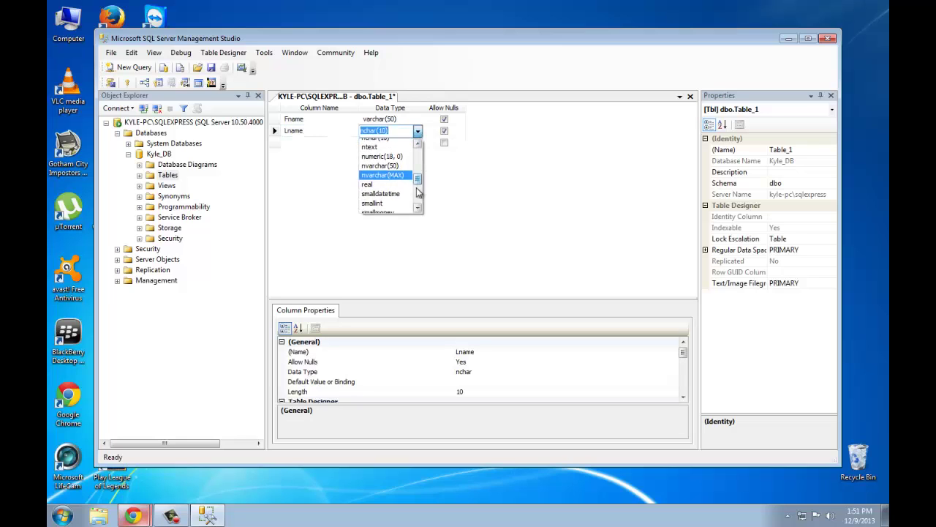
scroll(419, 192, down, 3)
click(395, 195)
Add a third column named Sex with data type varchar(50).
click(299, 143)
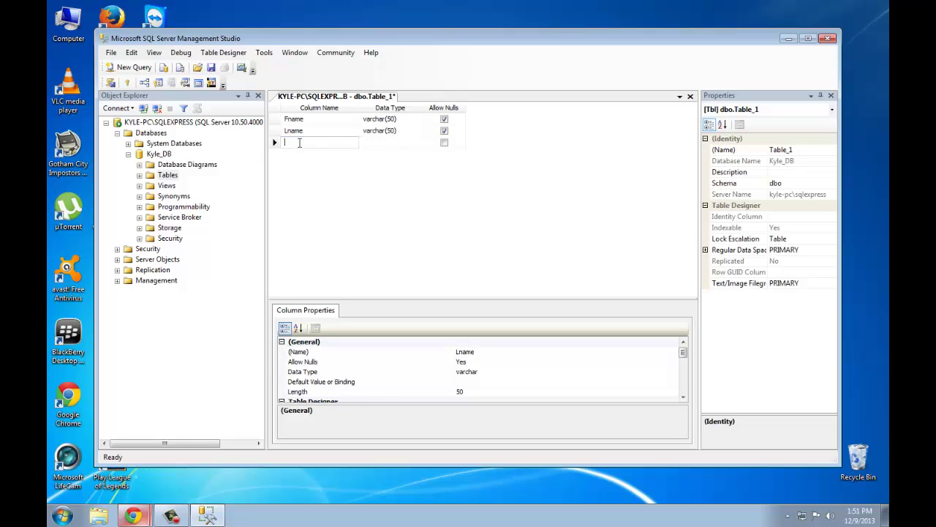
text(Sex)
click(412, 146)
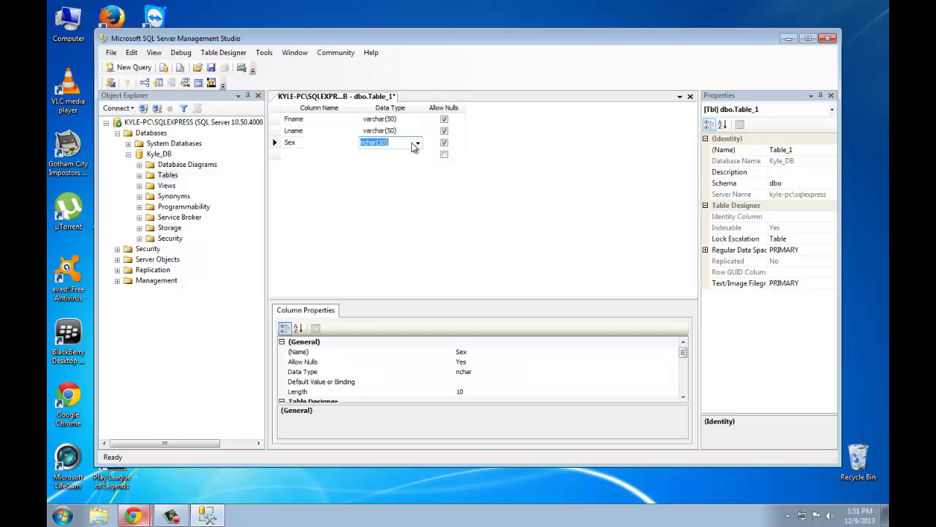
click(417, 142)
drag(418, 162, 417, 214)
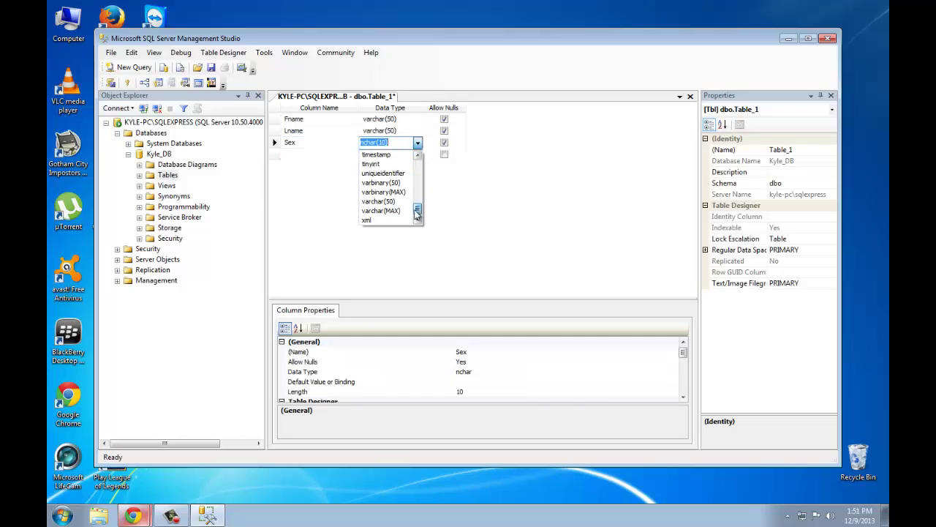
click(395, 197)
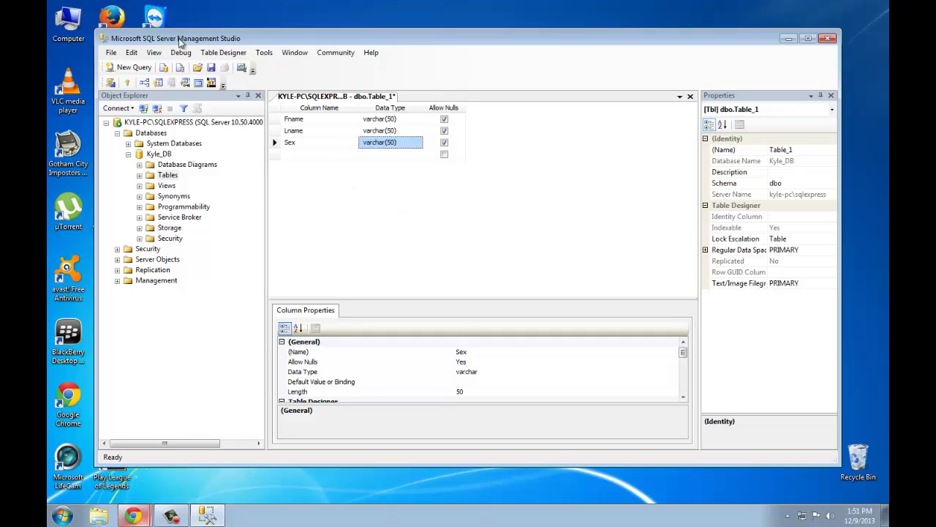
Save the table as Persons and close its design.
click(210, 68)
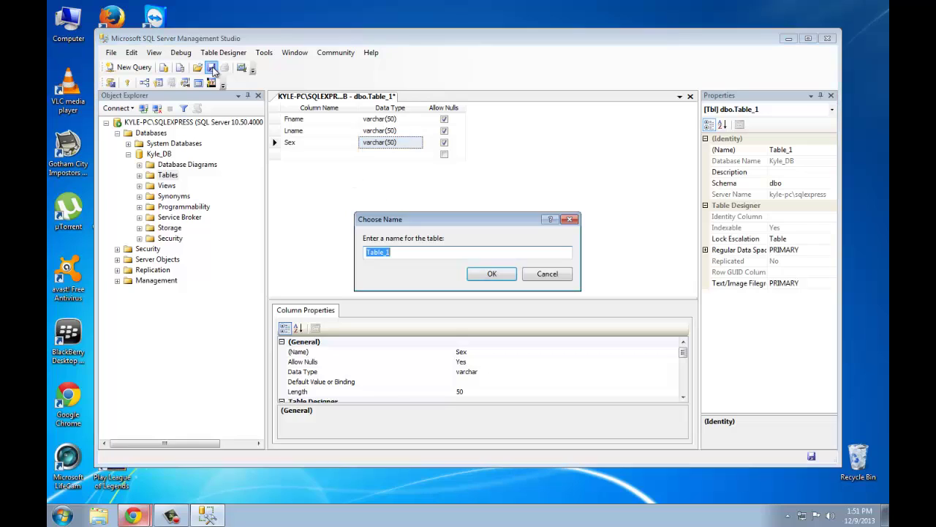
click(417, 253)
double_click(417, 252)
key(BackSpace)
text(Persons)
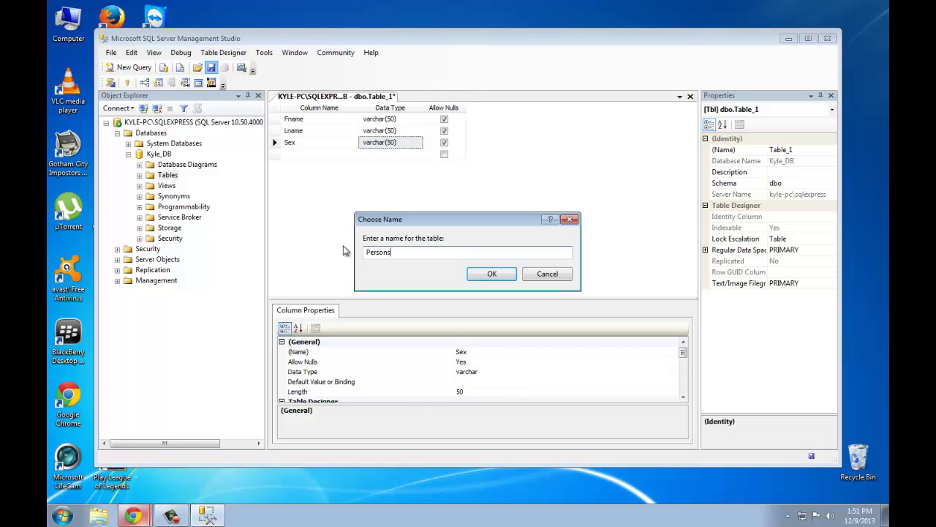
click(491, 275)
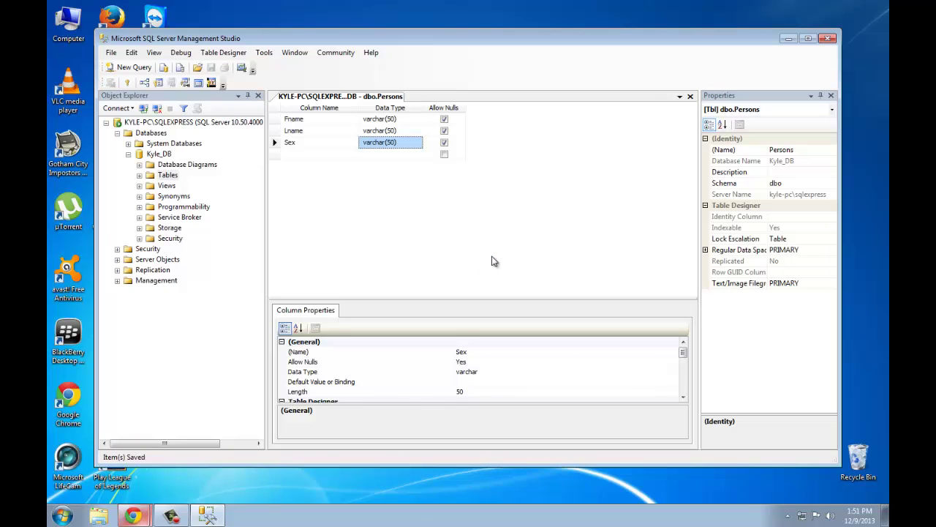
click(690, 96)
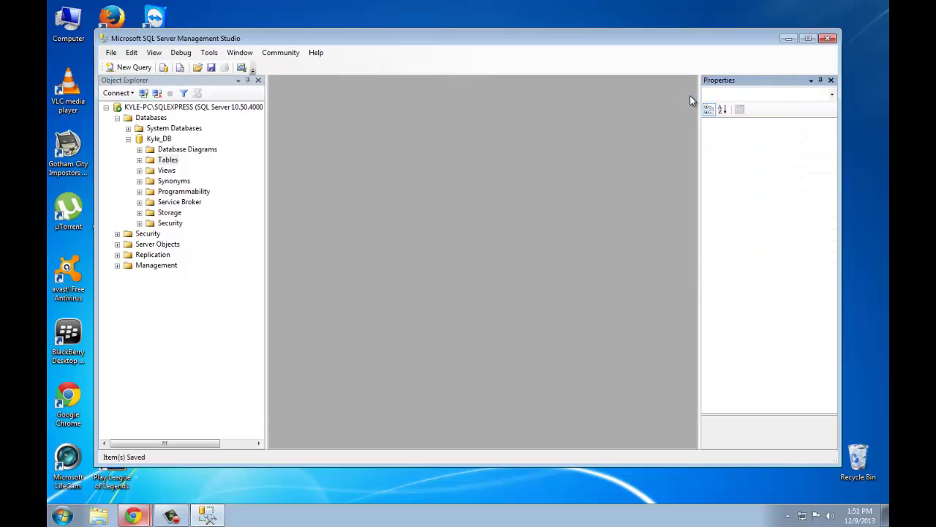
Open the top 200 rows of the dbo.Persons table for editing.
click(139, 160)
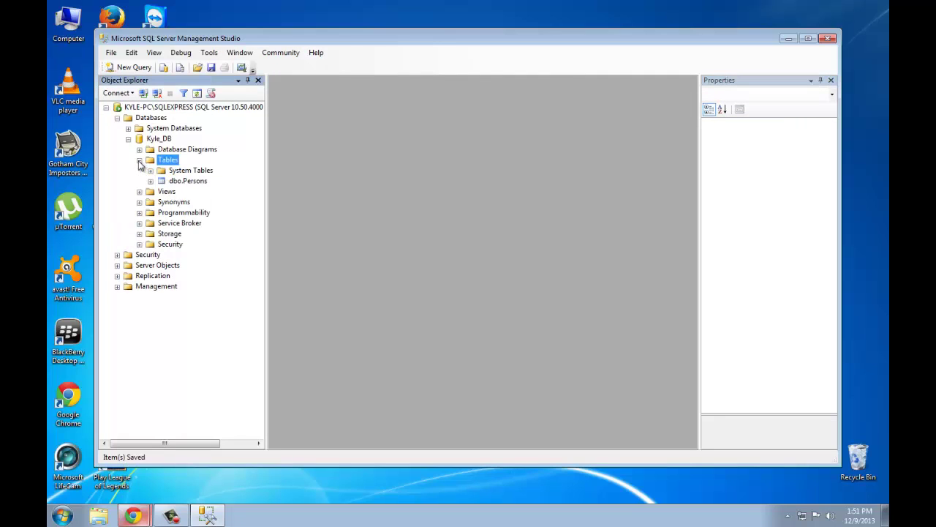
click(180, 183)
right_click(181, 183)
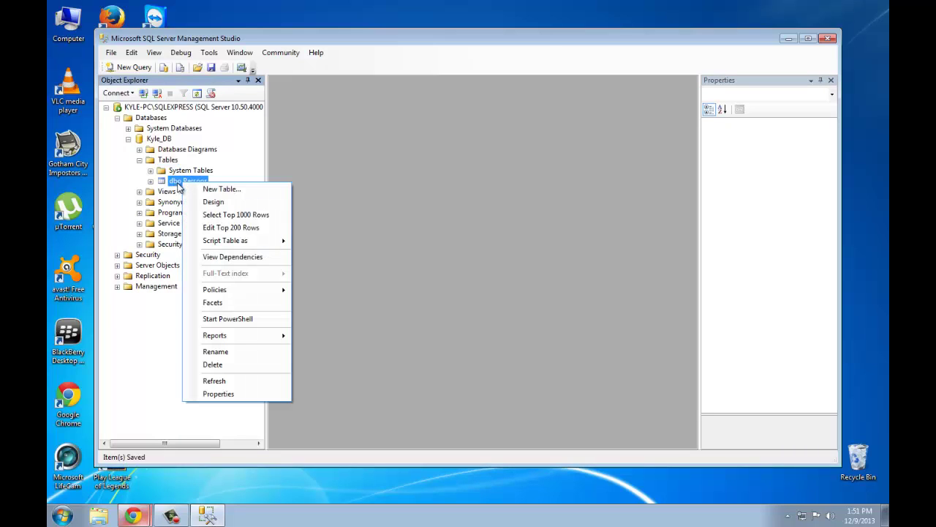
click(206, 228)
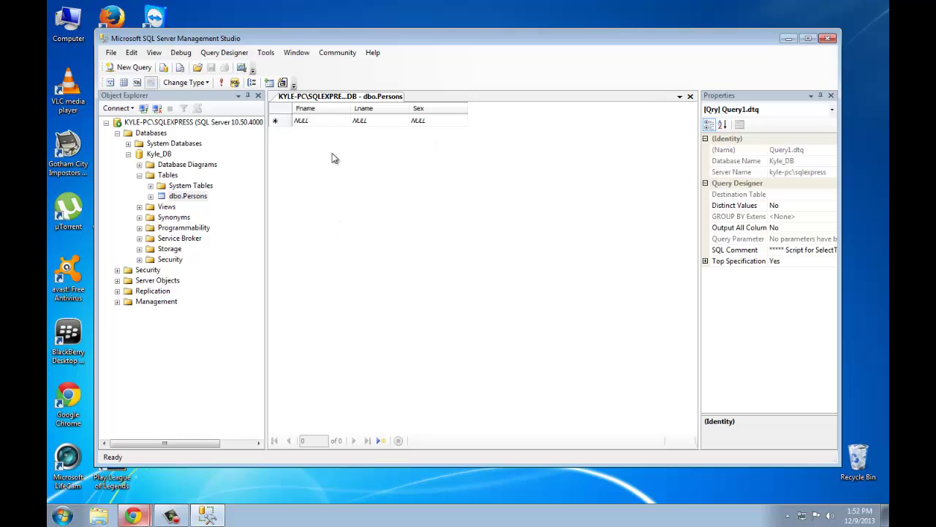
Close SQL Server Management Studio and start Microsoft Office Access 2007 as administrator.
click(833, 41)
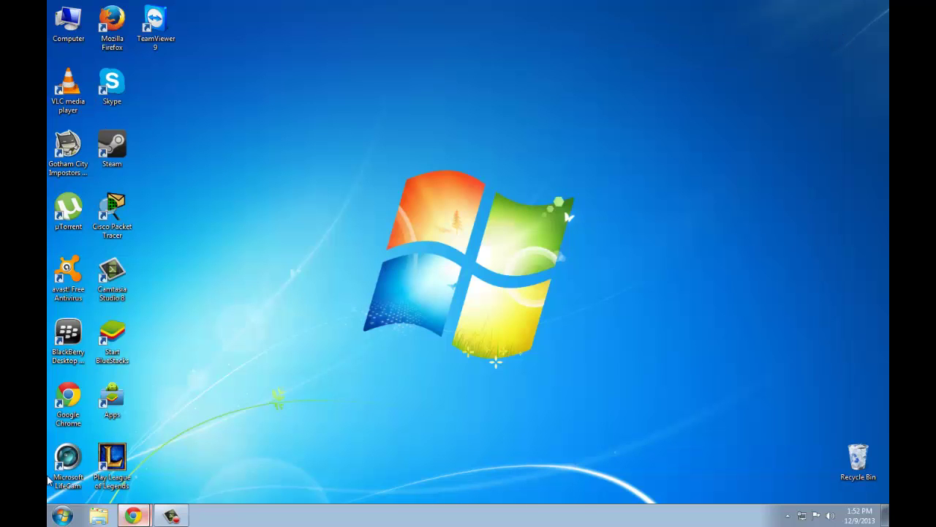
click(62, 516)
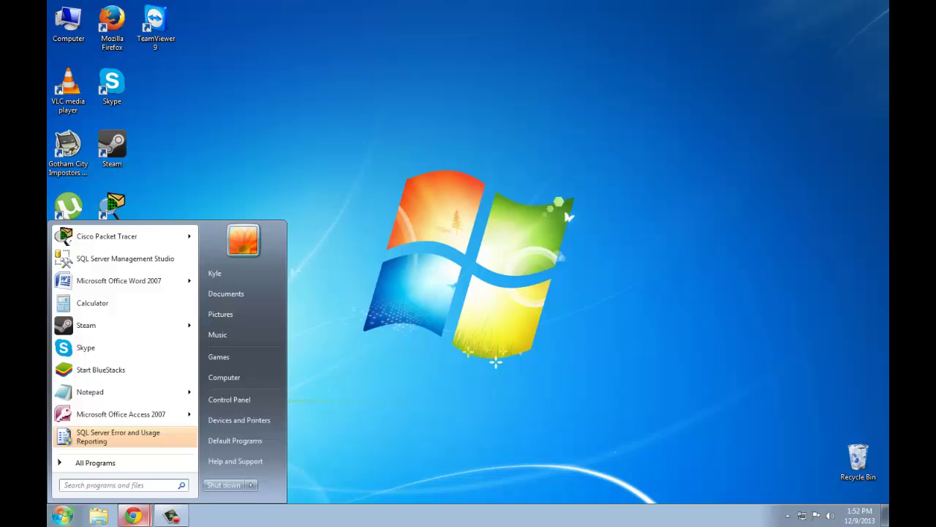
click(99, 465)
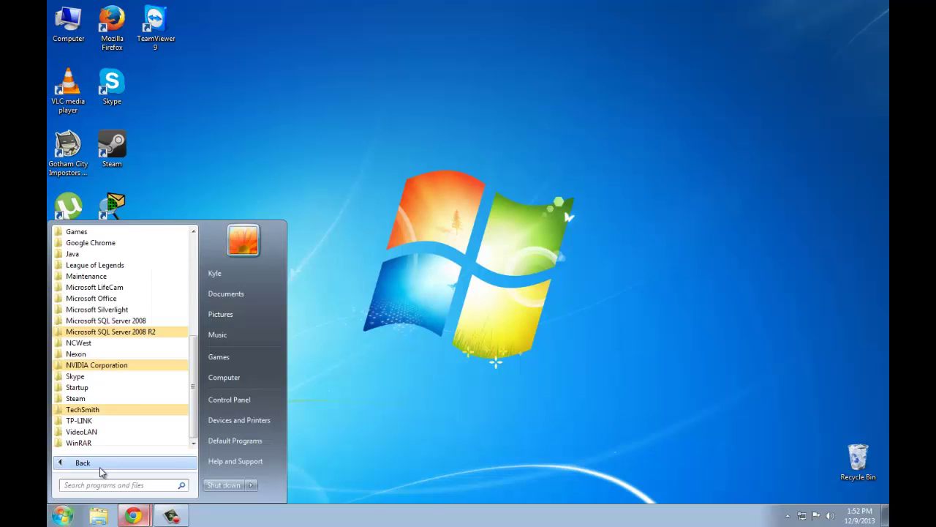
click(120, 299)
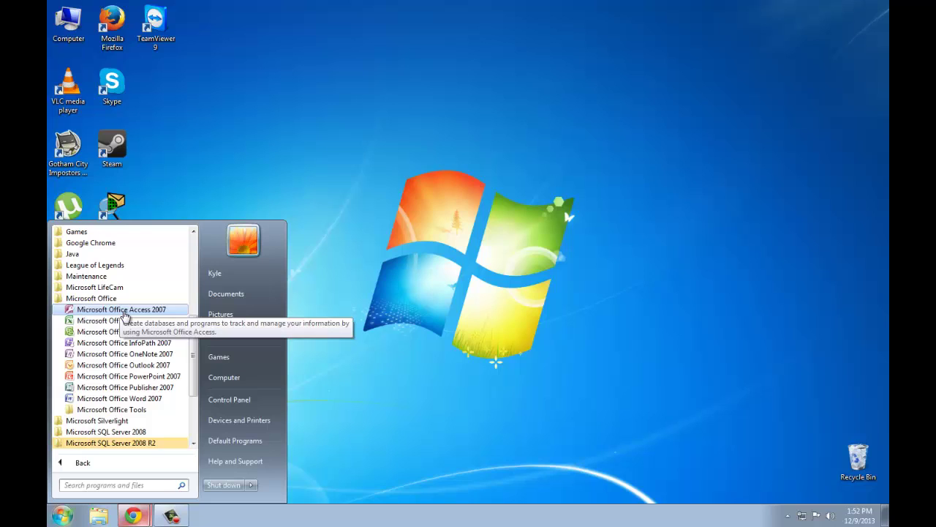
right_click(125, 310)
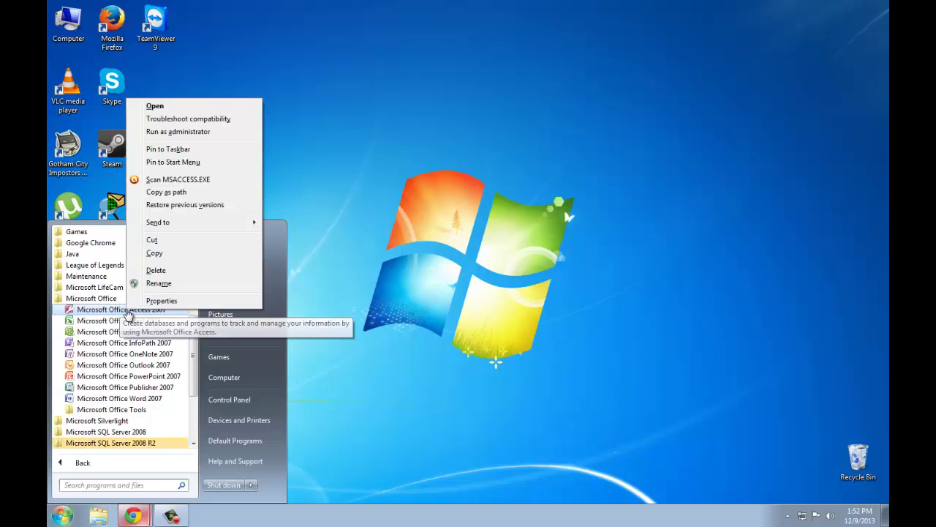
click(167, 133)
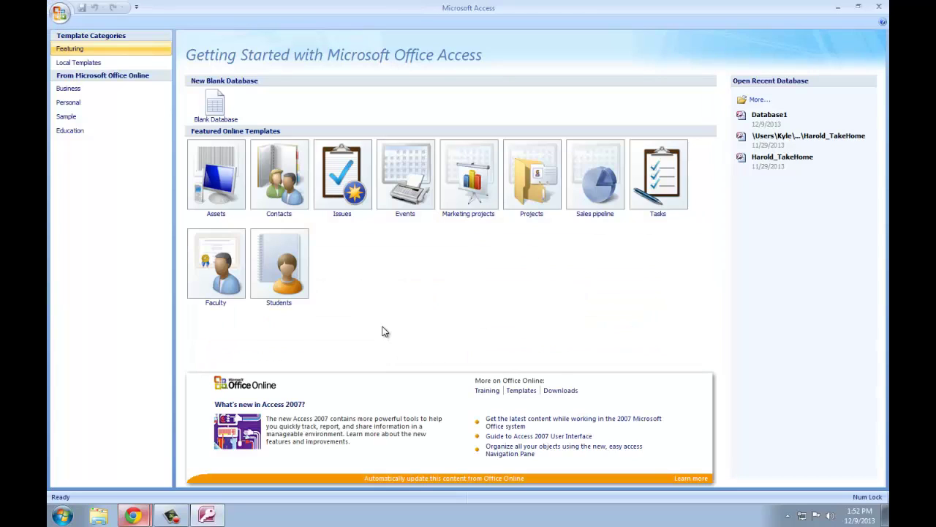
Create a new blank database with the file name Database1.
click(60, 13)
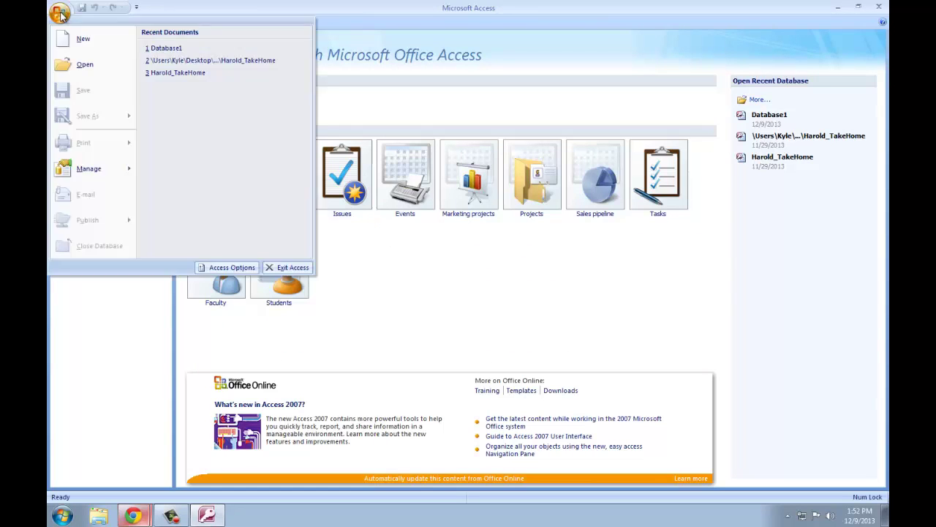
click(69, 41)
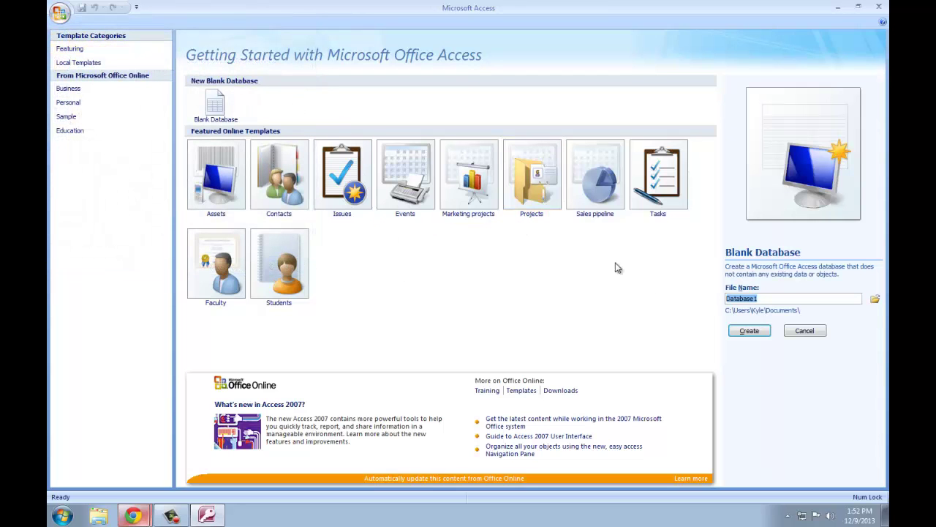
click(747, 330)
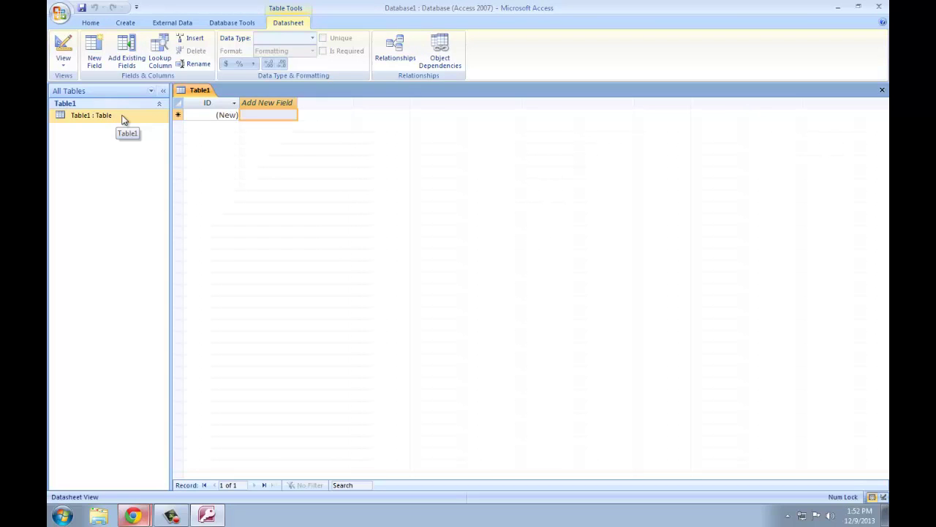
Start getting external data from an ODBC database, linking to the data source by creating a linked table.
click(171, 23)
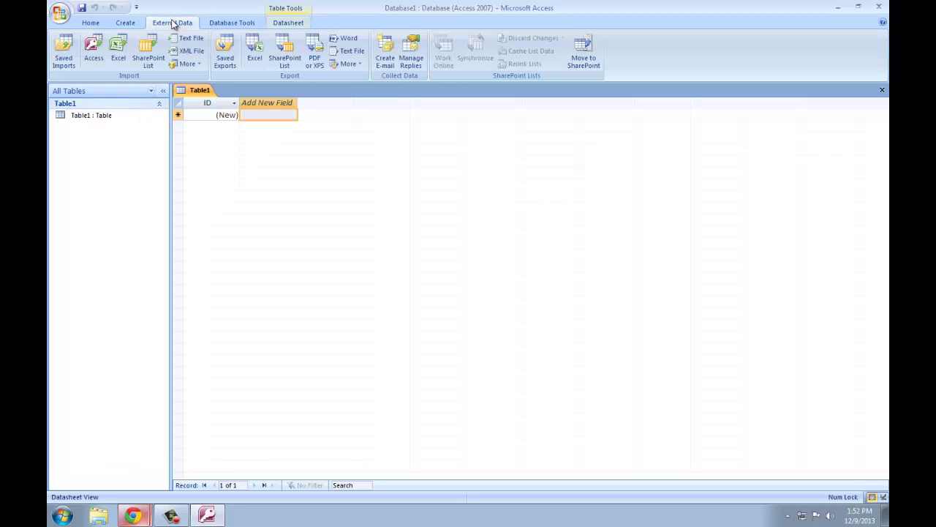
click(189, 64)
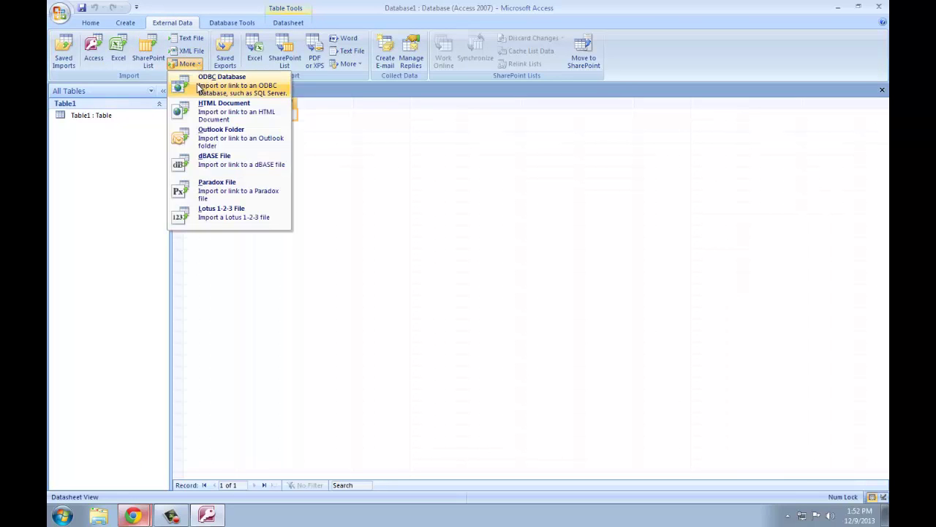
click(199, 86)
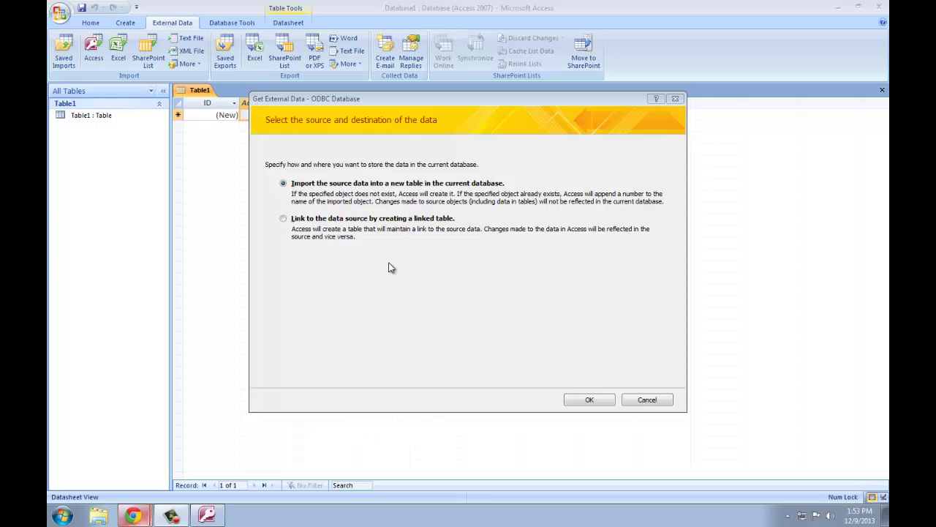
click(284, 219)
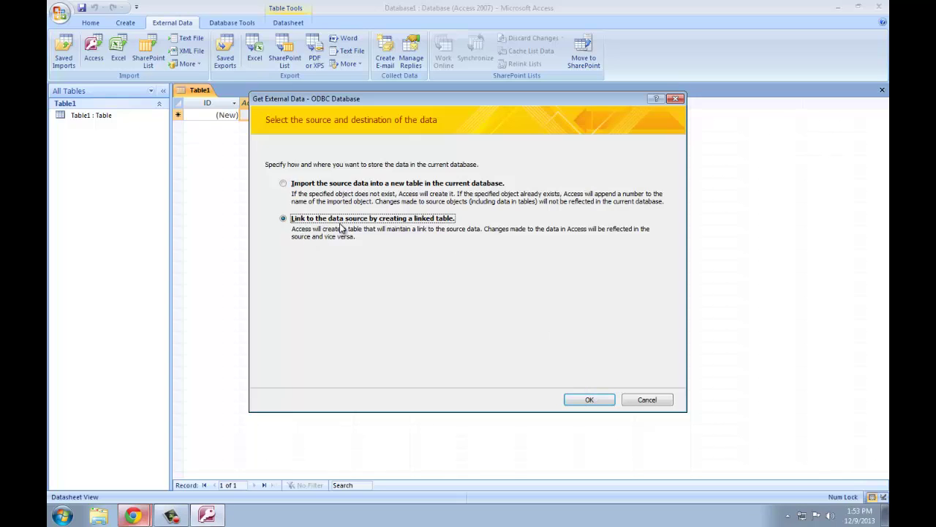
click(589, 399)
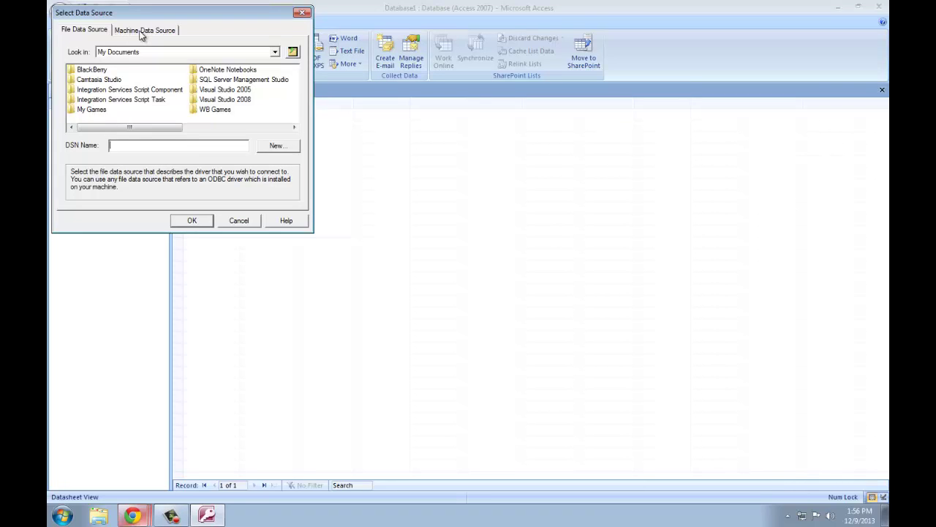
Add a new machine data source of the User Data Source type that uses the SQL Server driver.
click(142, 33)
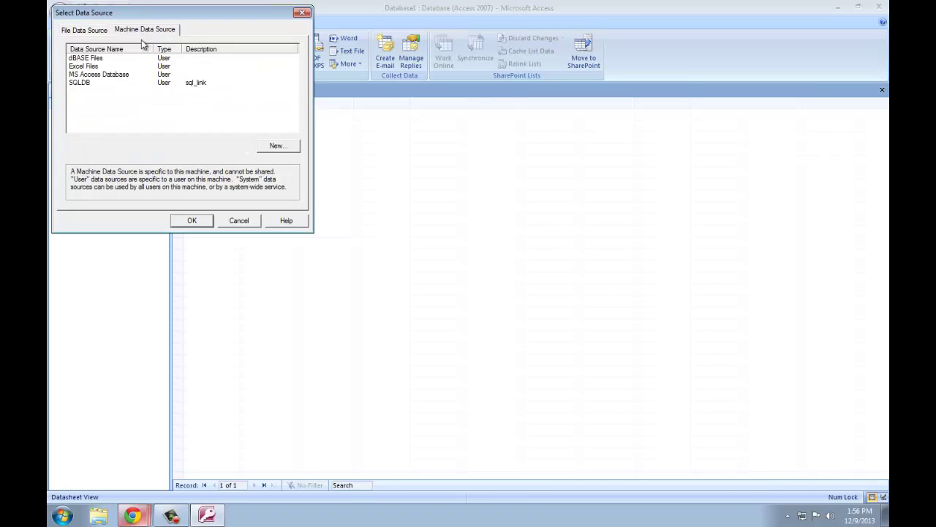
click(278, 145)
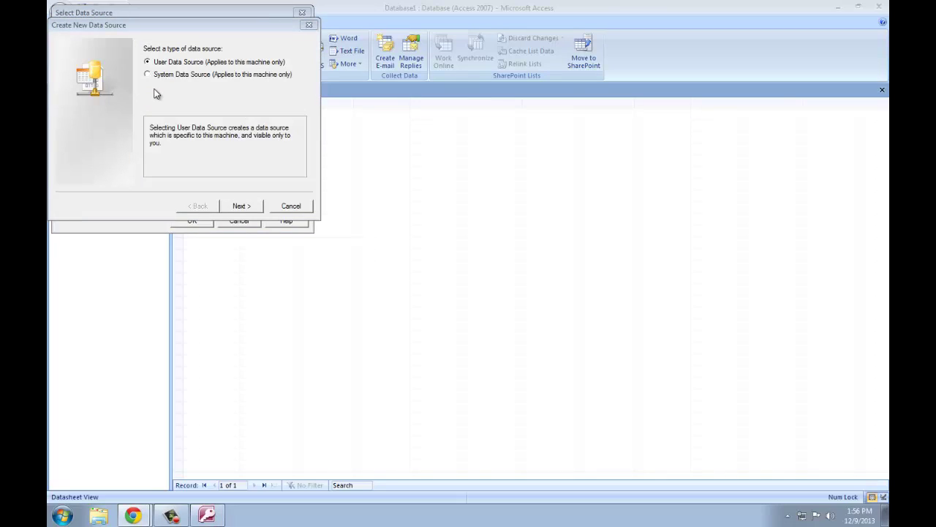
click(244, 205)
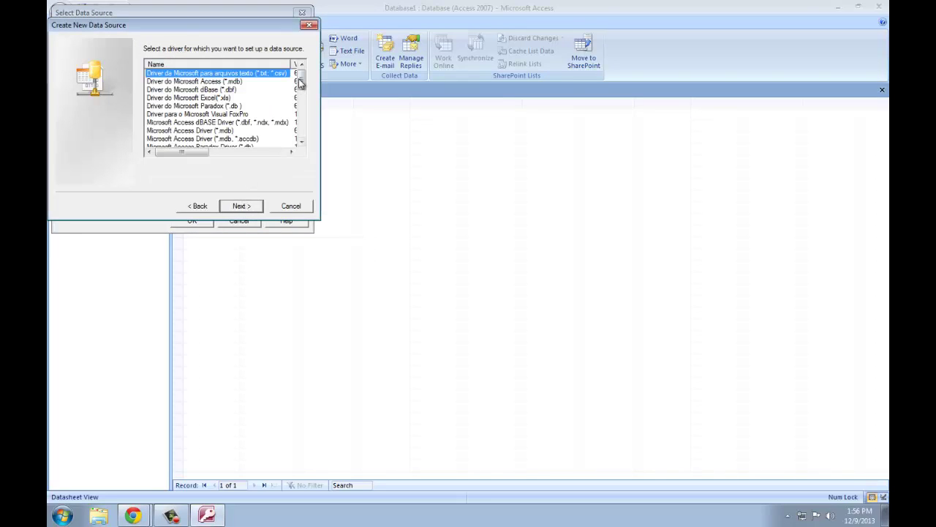
drag(299, 82, 299, 120)
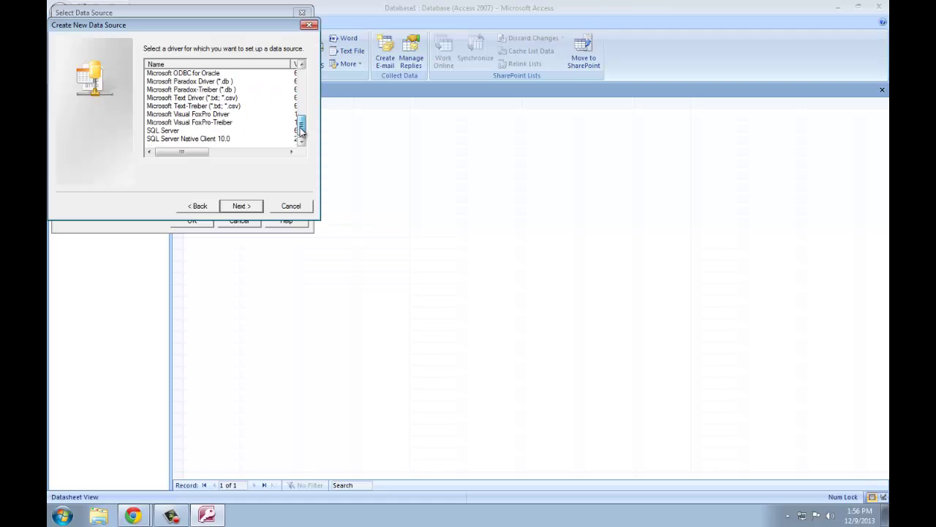
click(176, 131)
click(236, 205)
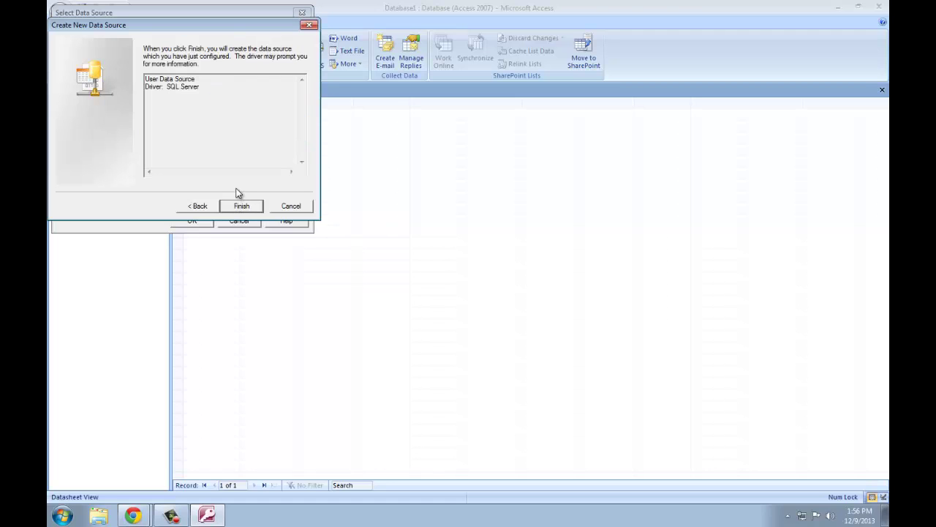
click(240, 207)
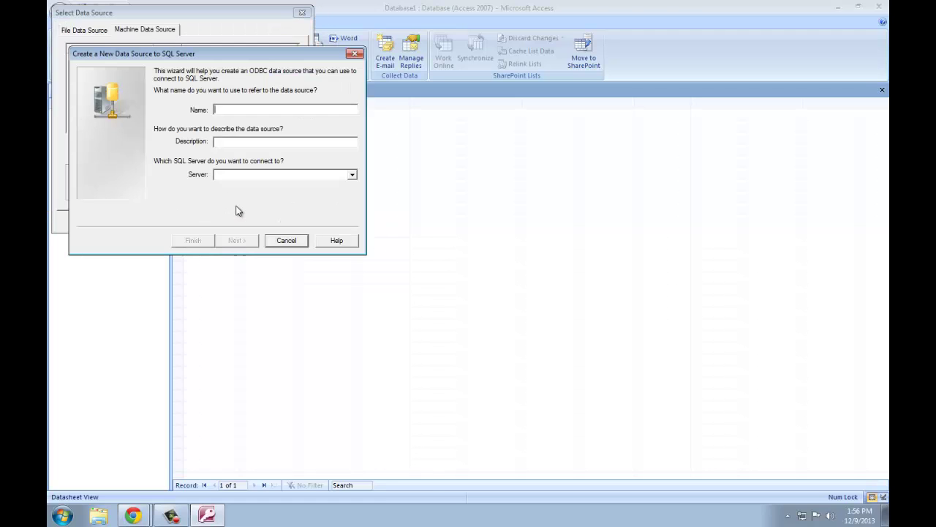
Name the data source Sql_server, describe it as sqlink, and point it to the server KYLE-PC\SQLEXPRESS.
click(235, 110)
text(Sql_server)
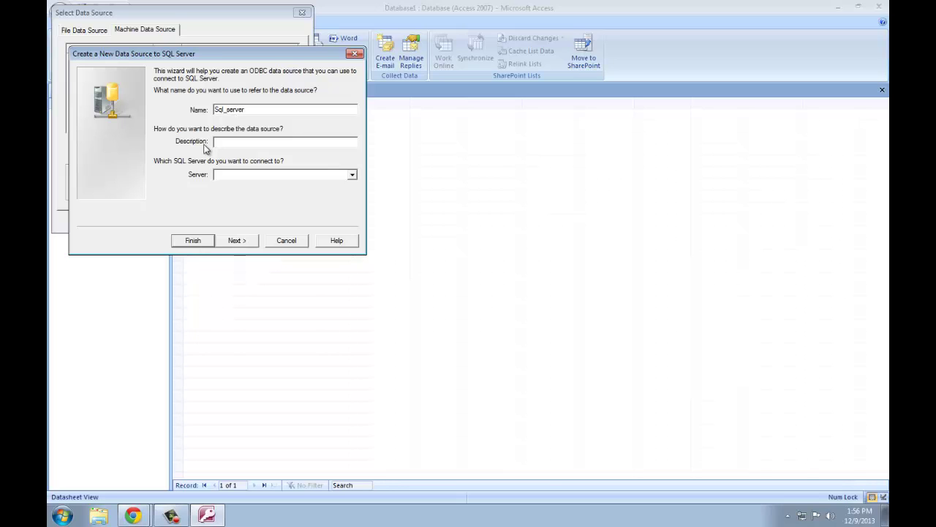
click(225, 143)
right_click(231, 174)
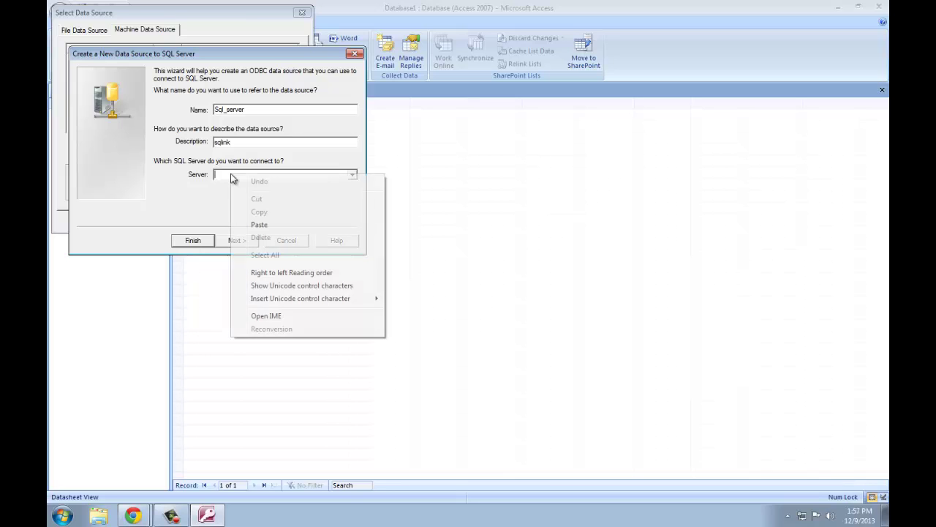
click(252, 225)
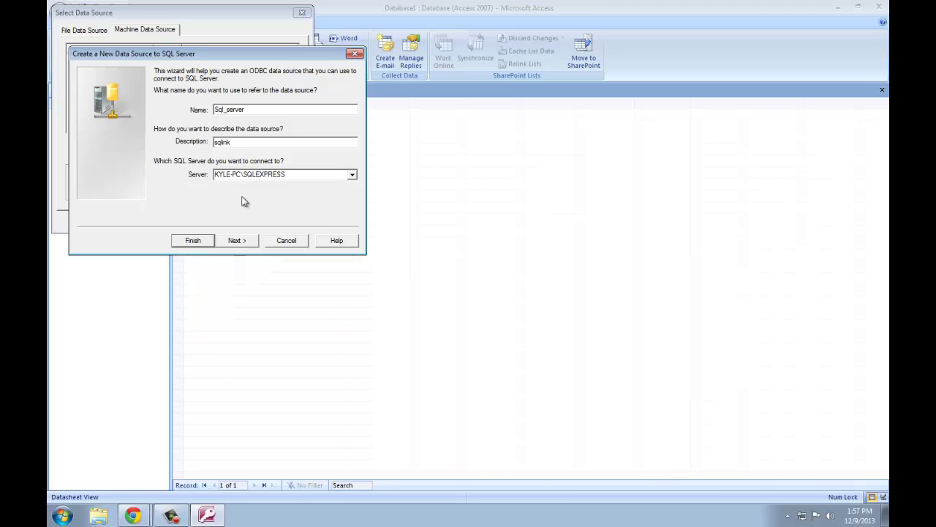
click(235, 241)
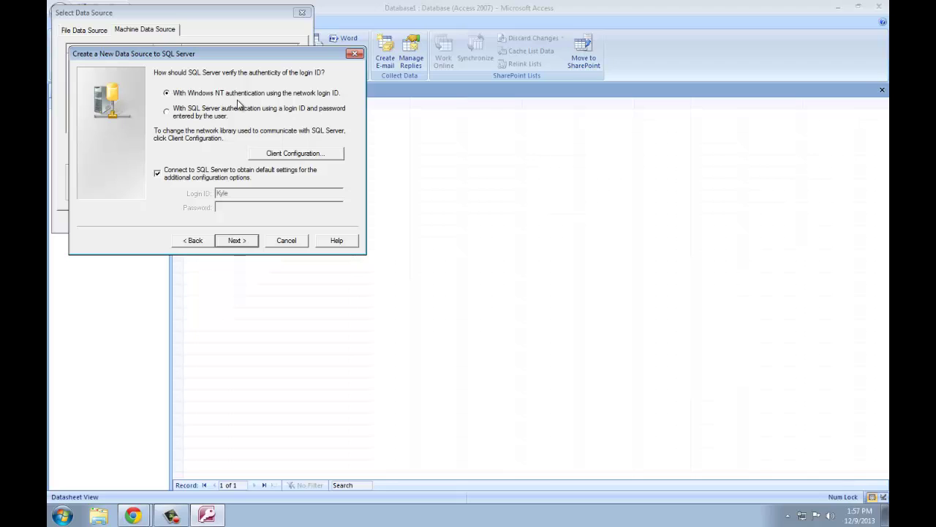
Accept Windows NT authentication for the data source and change its default database to Kyle_DB.
click(244, 243)
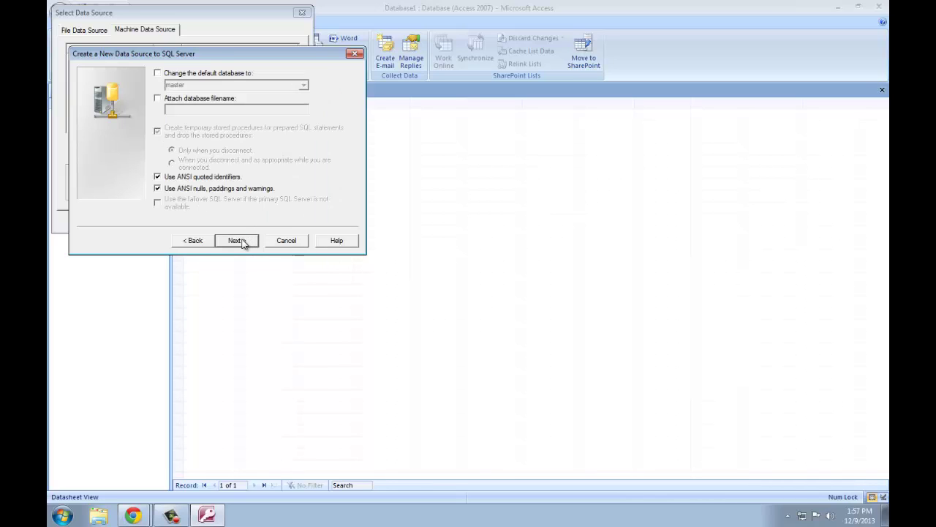
click(158, 74)
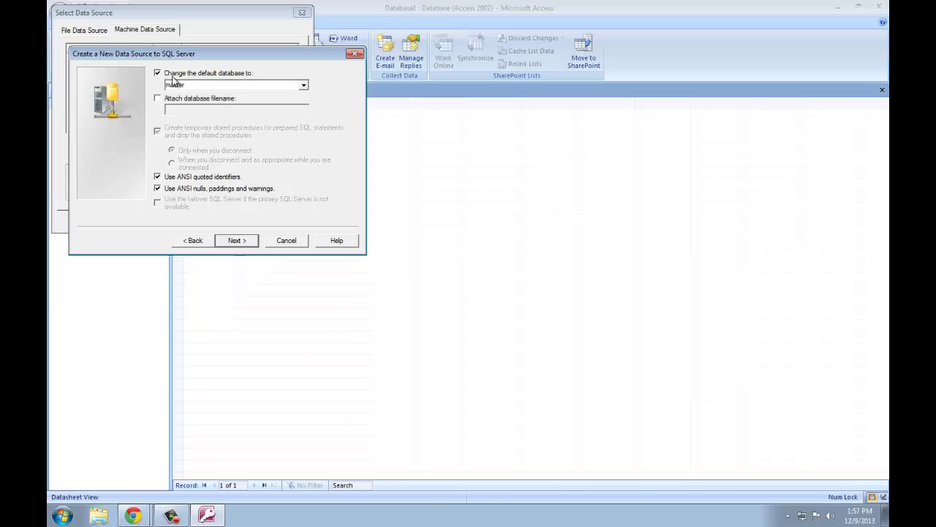
click(303, 86)
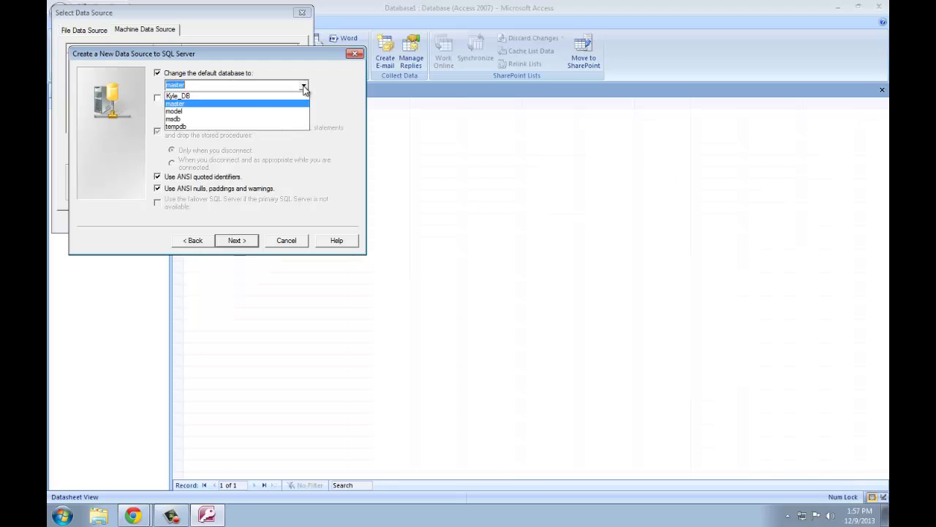
click(259, 97)
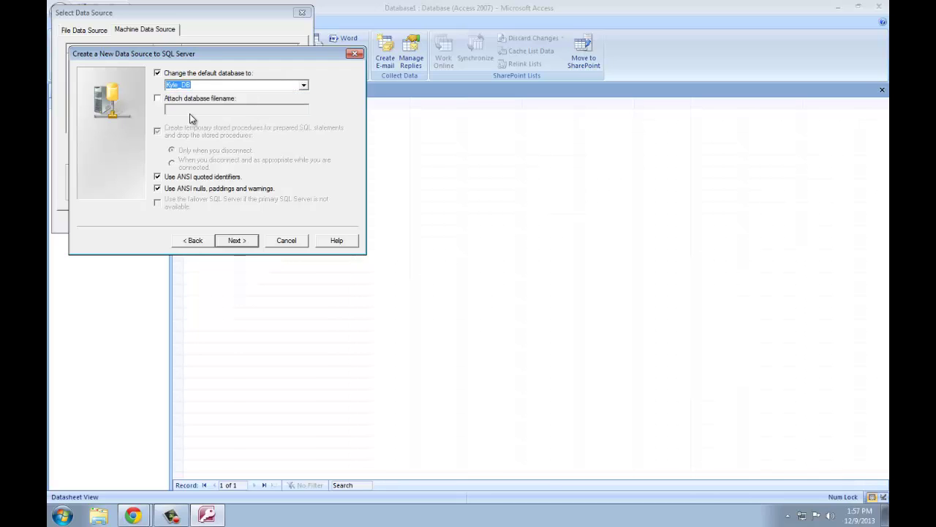
click(241, 243)
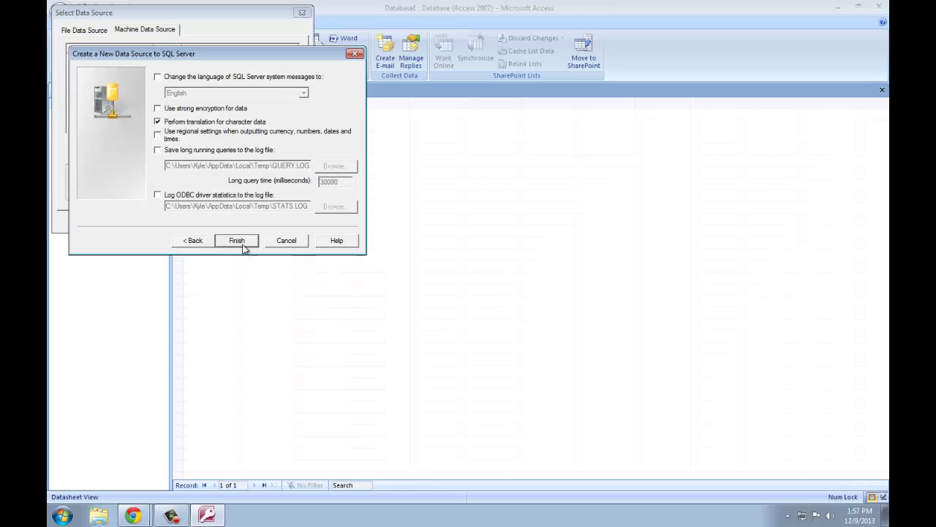
Finish the data source setup with the default language and log settings, test its connection, and save it.
click(241, 242)
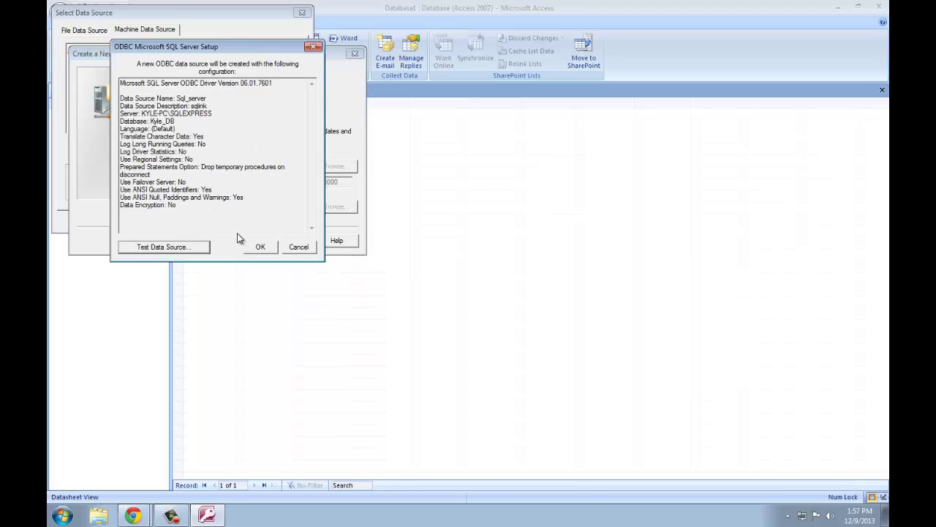
click(180, 249)
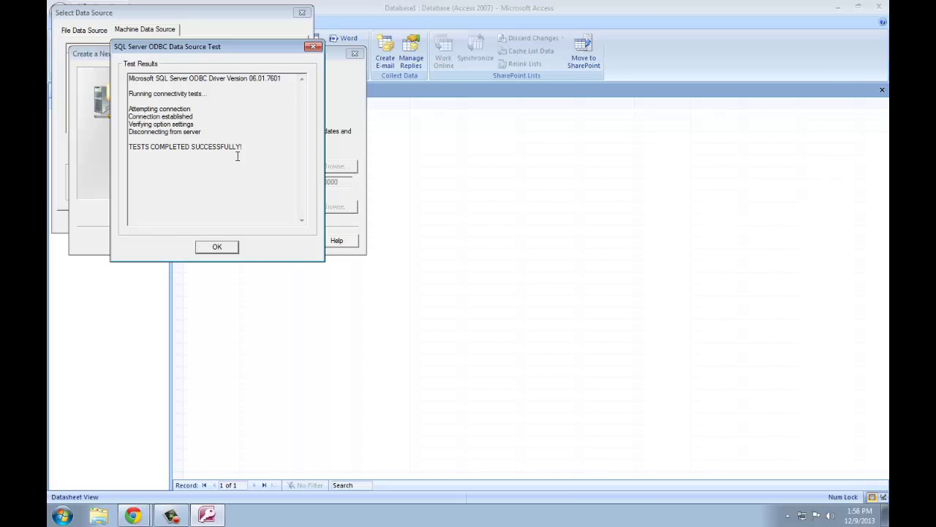
click(227, 250)
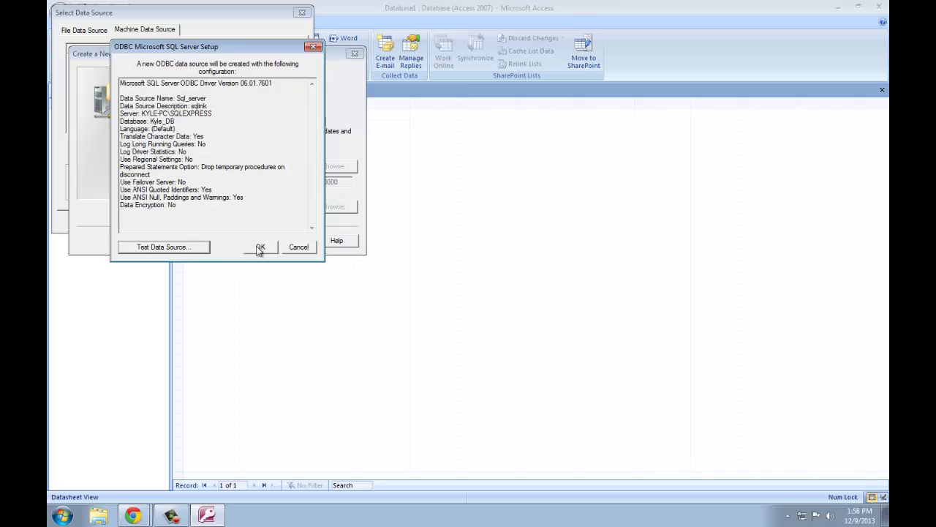
click(260, 248)
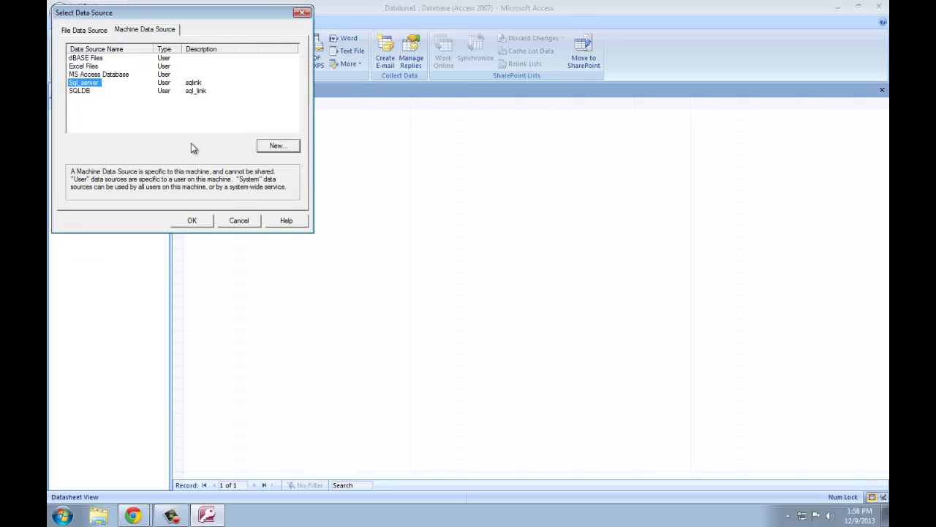
Link the dbo.Persons table through the SQLDB data source, with Fname, Lname and Sex together as its unique record identifier.
click(82, 92)
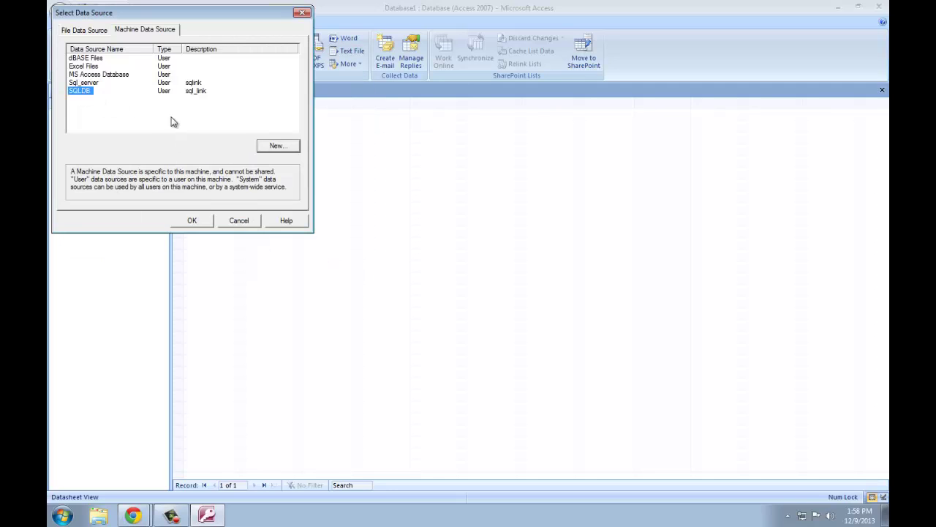
click(190, 221)
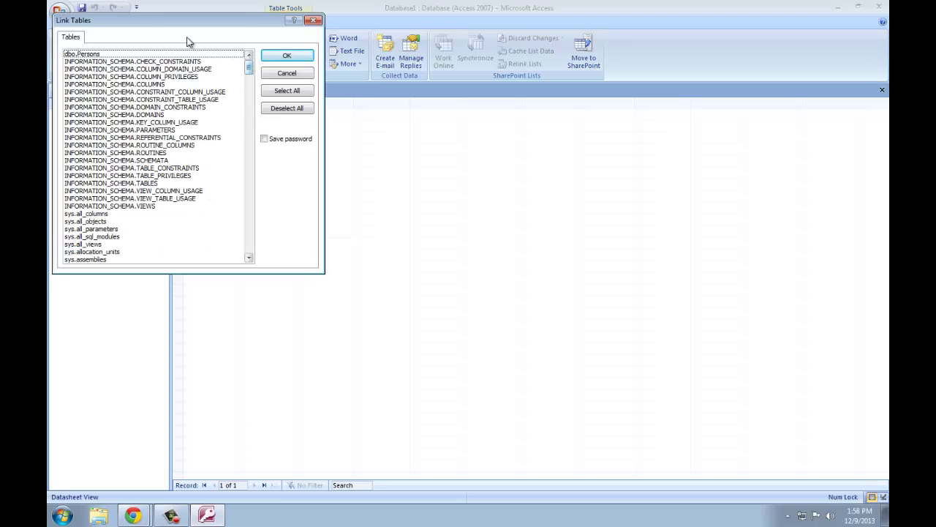
click(97, 55)
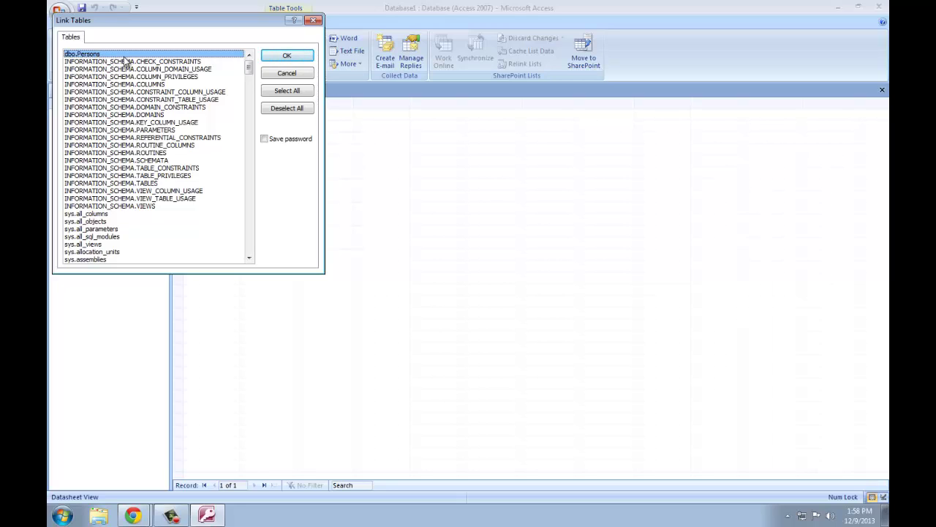
click(283, 58)
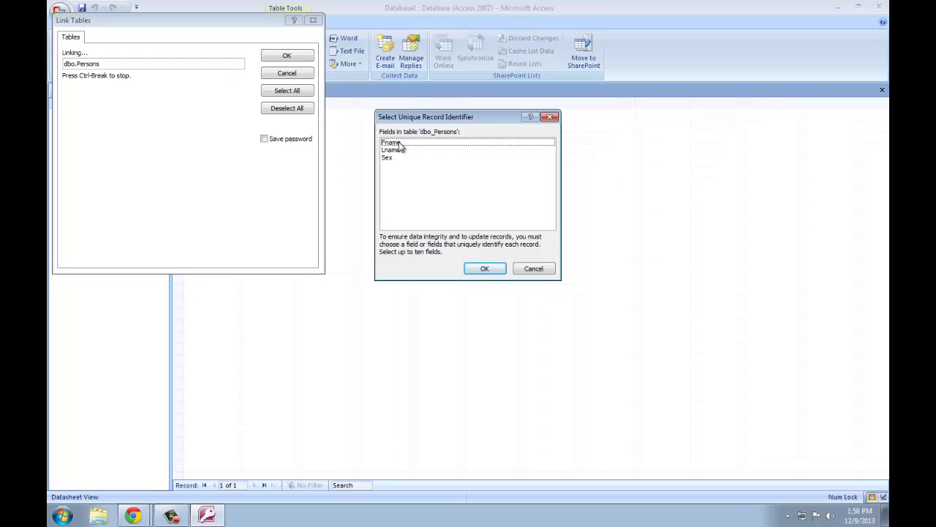
click(399, 144)
shift+click(393, 158)
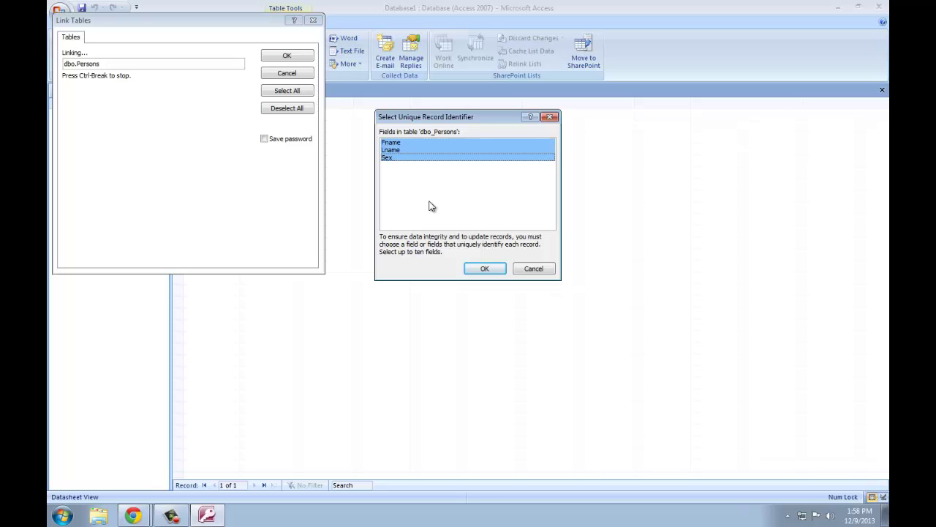
click(480, 269)
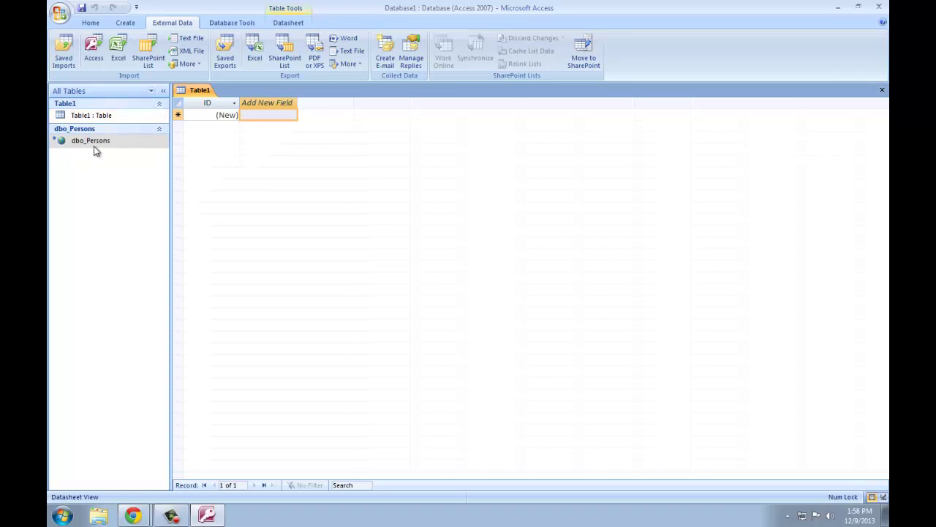
Open the linked dbo_Persons table and enter a first record with the person's first name, last name and the sex male.
mouse_move(94, 150)
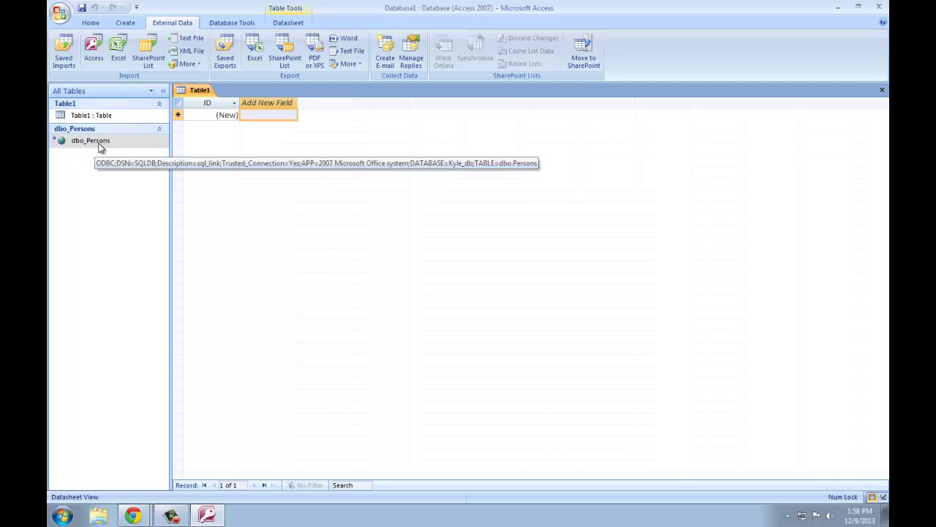
double_click(100, 146)
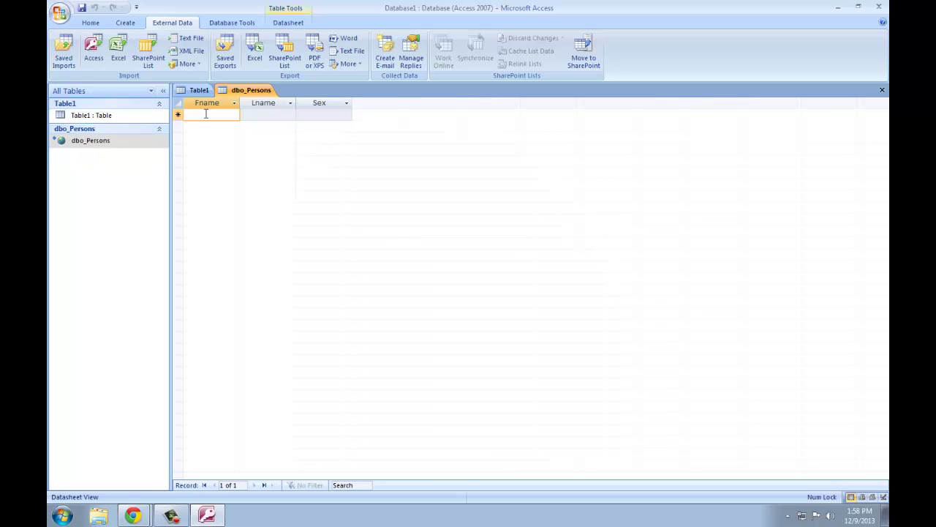
text(John)
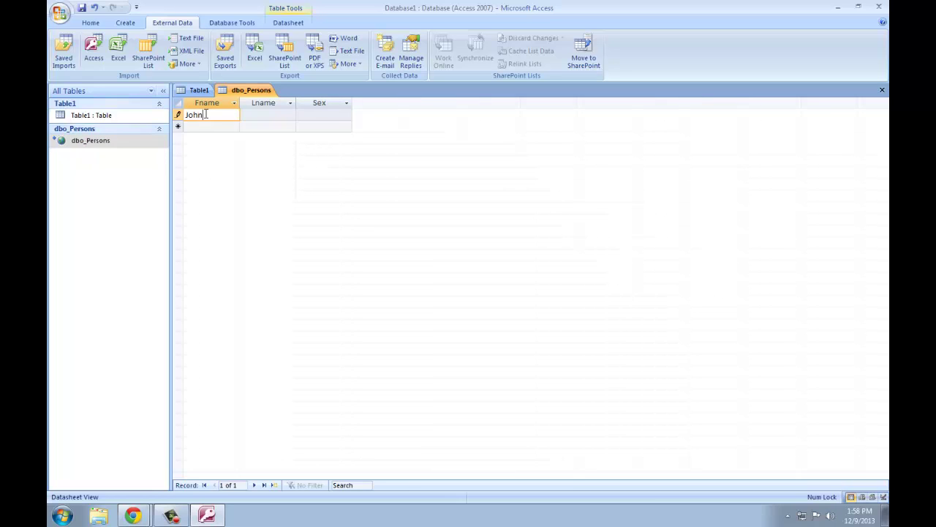
click(254, 116)
text(Smith)
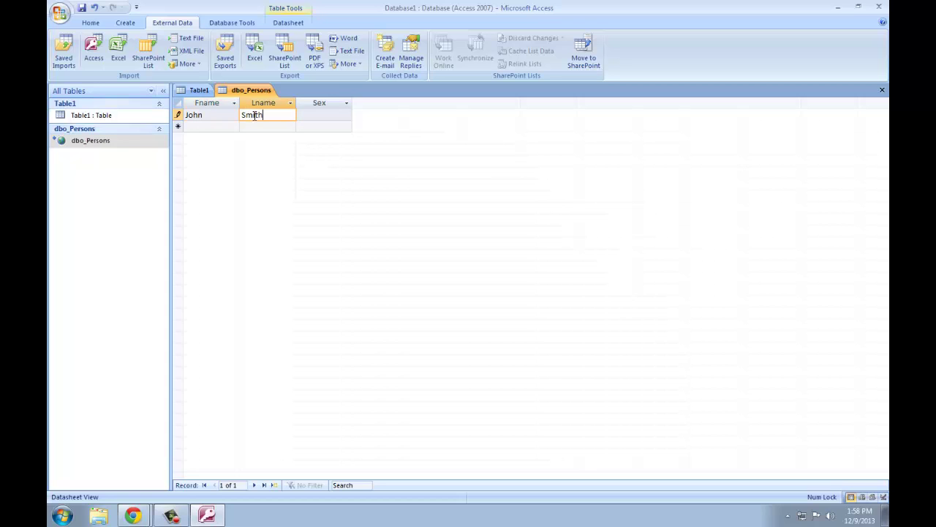
click(315, 115)
text(male)
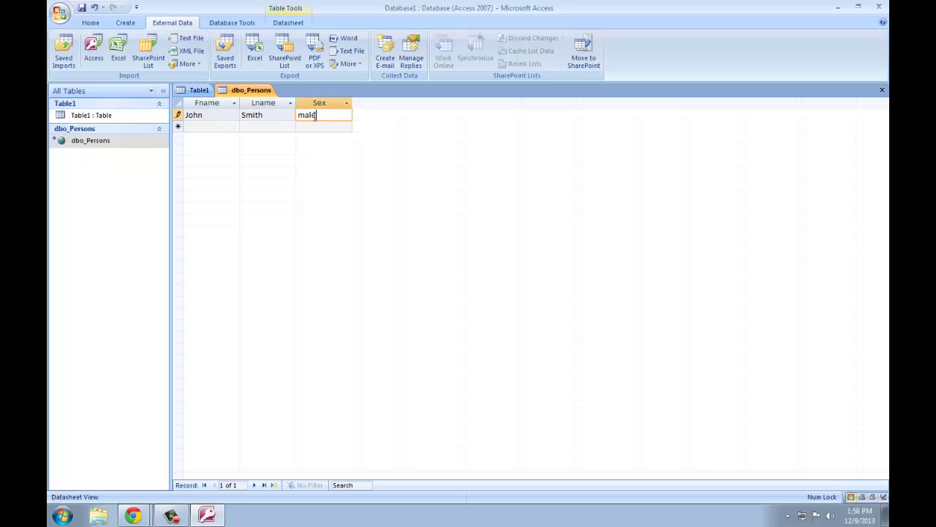
Add a second record with a person's first name, last name and the sex female, save it and close the database.
click(212, 126)
text(jessica)
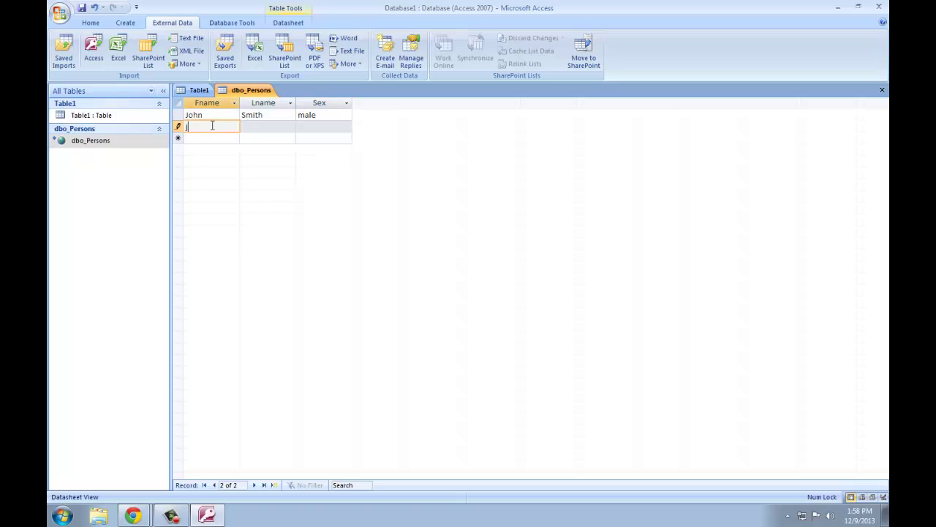
click(251, 126)
text(Parker)
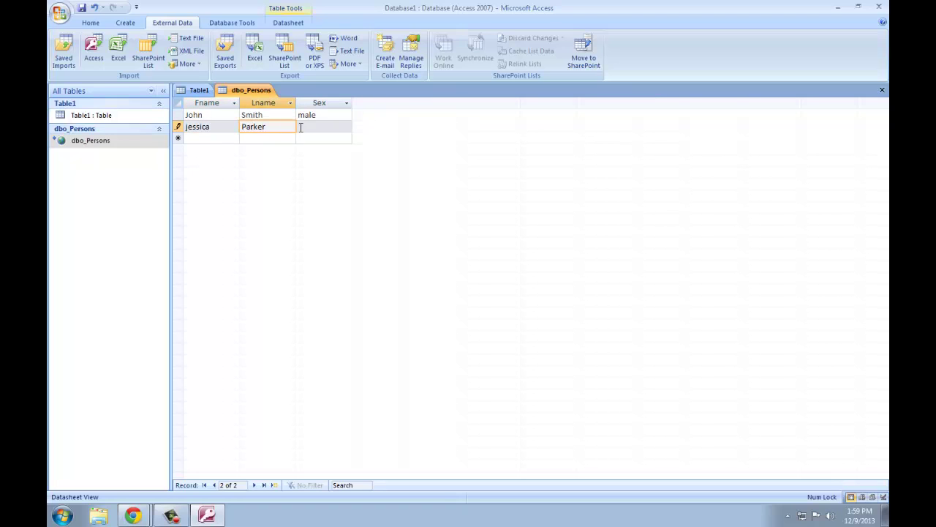
click(301, 128)
text(female)
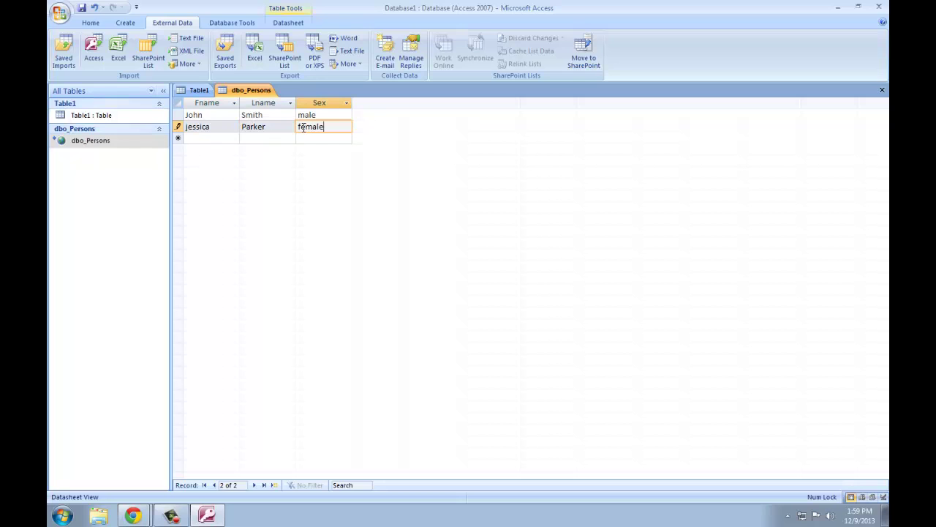
click(82, 9)
click(880, 8)
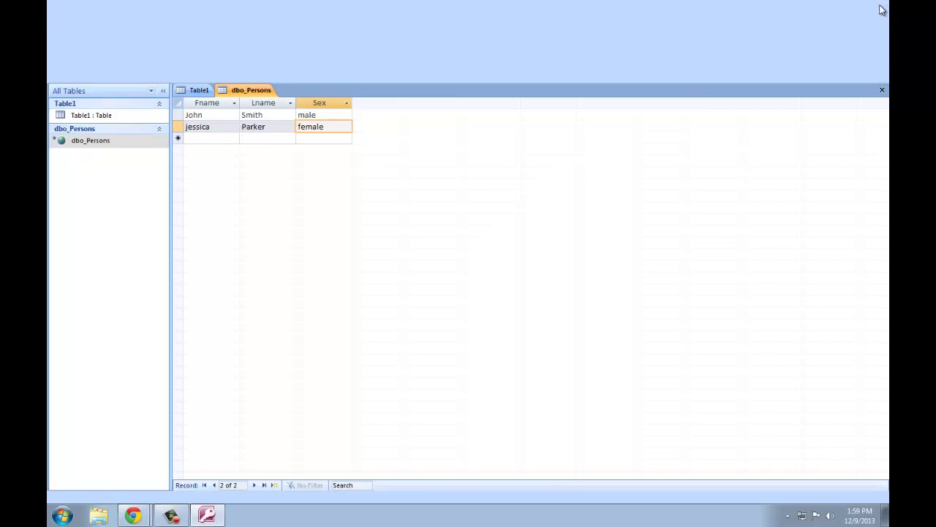
Launch SQL Server Management Studio from the Microsoft SQL Server 2008 R2 programs and connect to KYLE-PC\SQLEXPRESS with Windows Authentication.
click(62, 515)
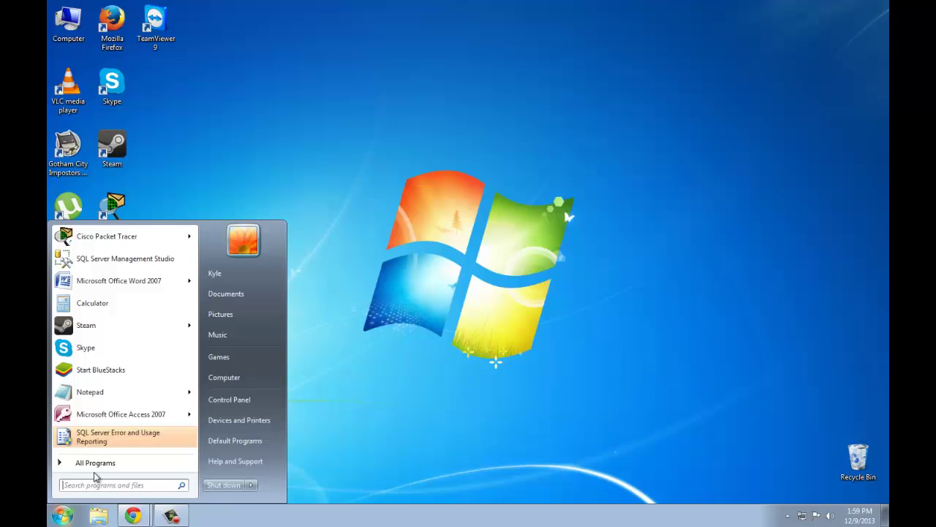
click(100, 463)
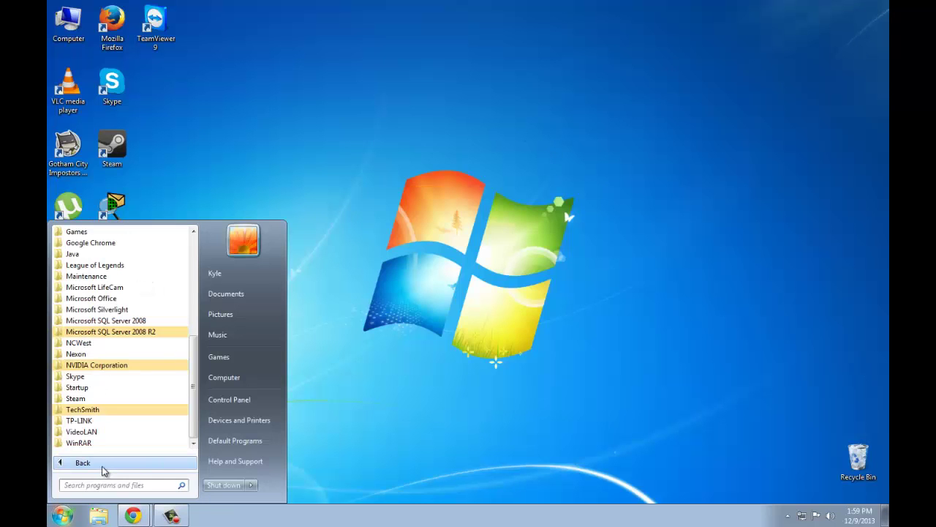
click(143, 334)
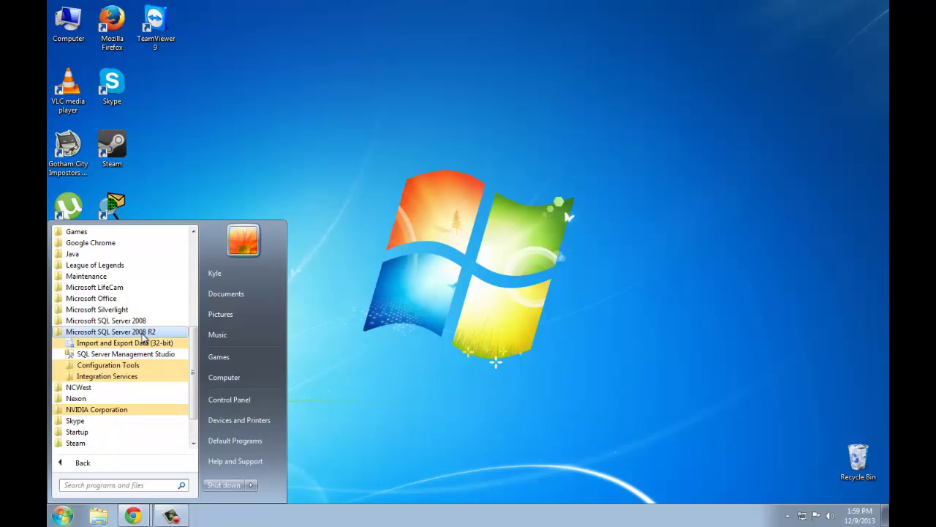
click(130, 356)
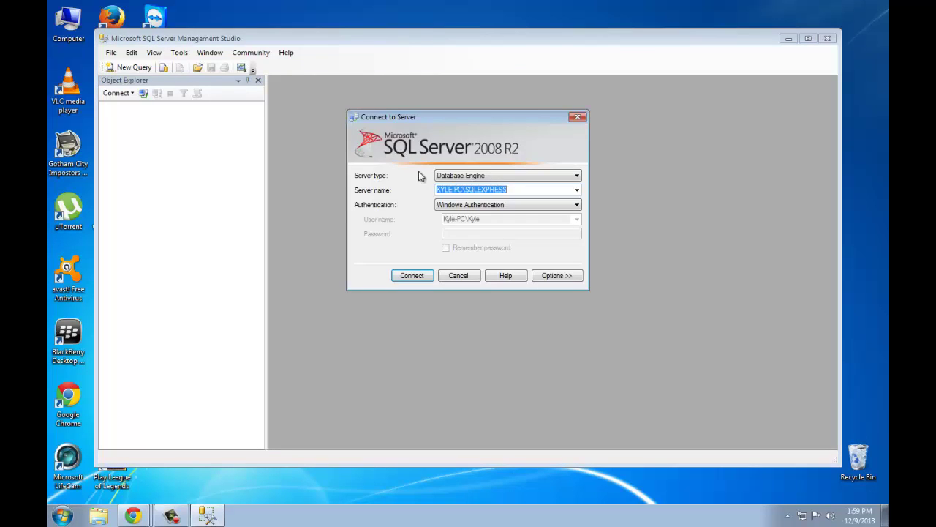
click(411, 276)
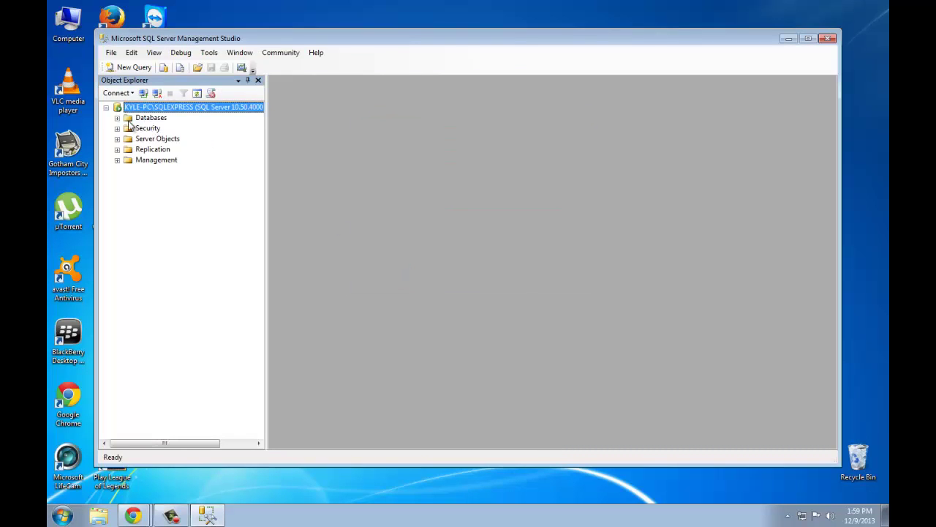
Open the top 200 rows of the dbo.Persons table in the Kyle_DB database for editing.
click(118, 118)
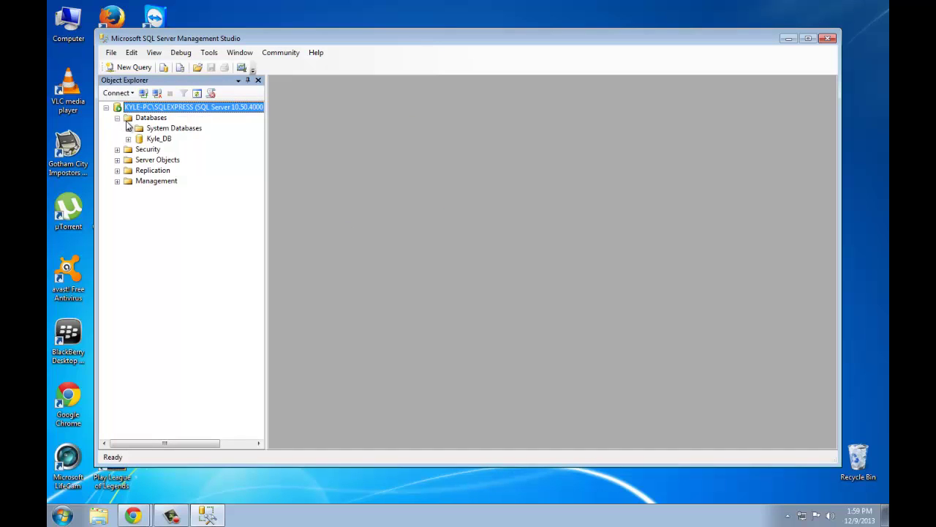
click(128, 139)
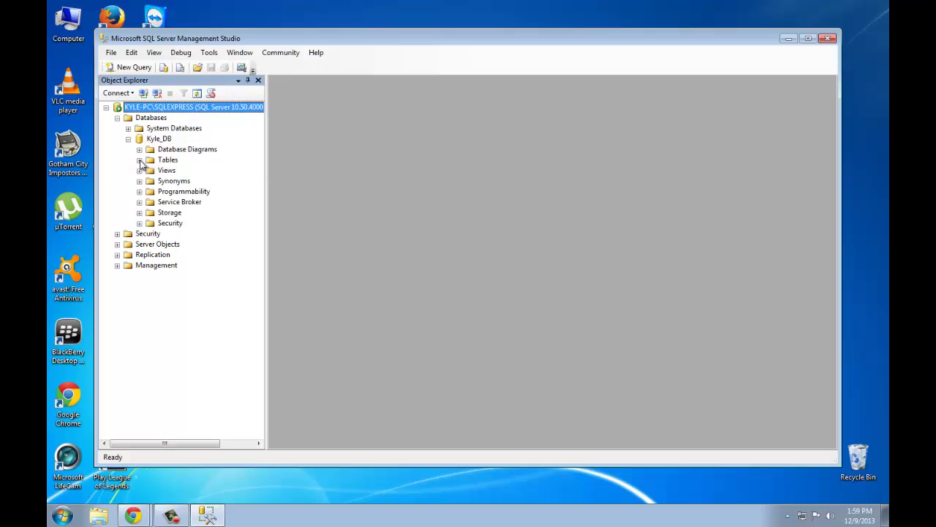
click(140, 161)
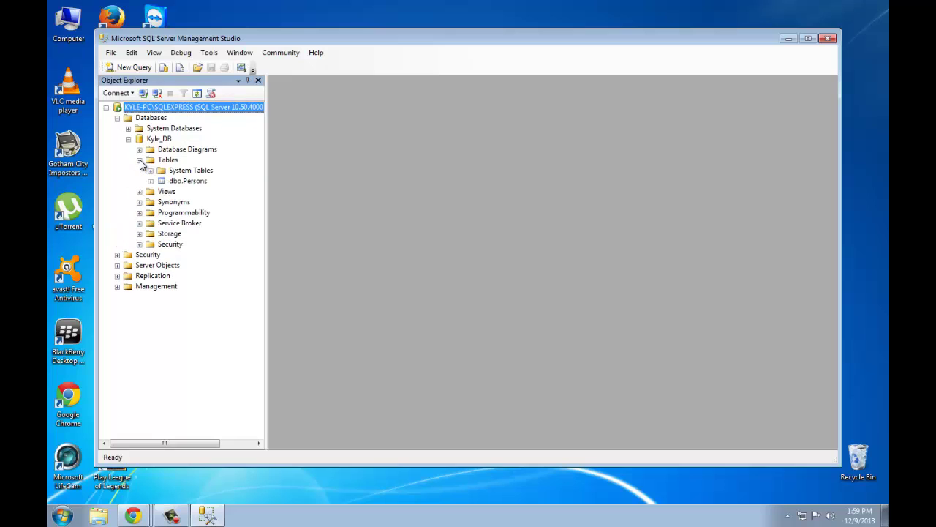
click(182, 184)
right_click(184, 185)
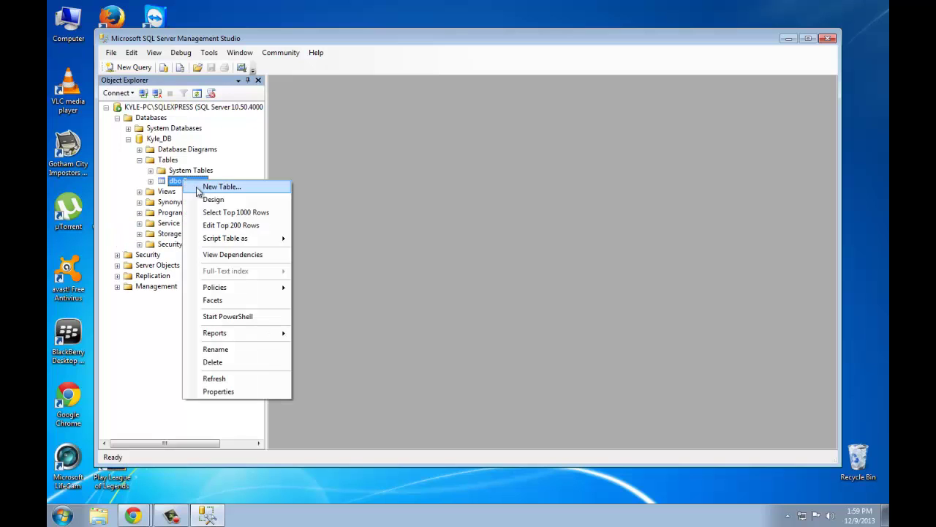
click(208, 226)
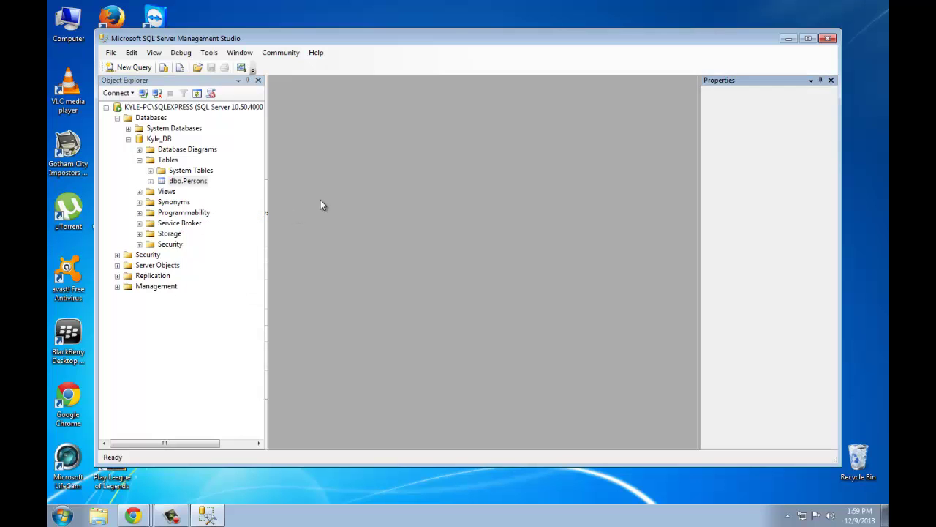